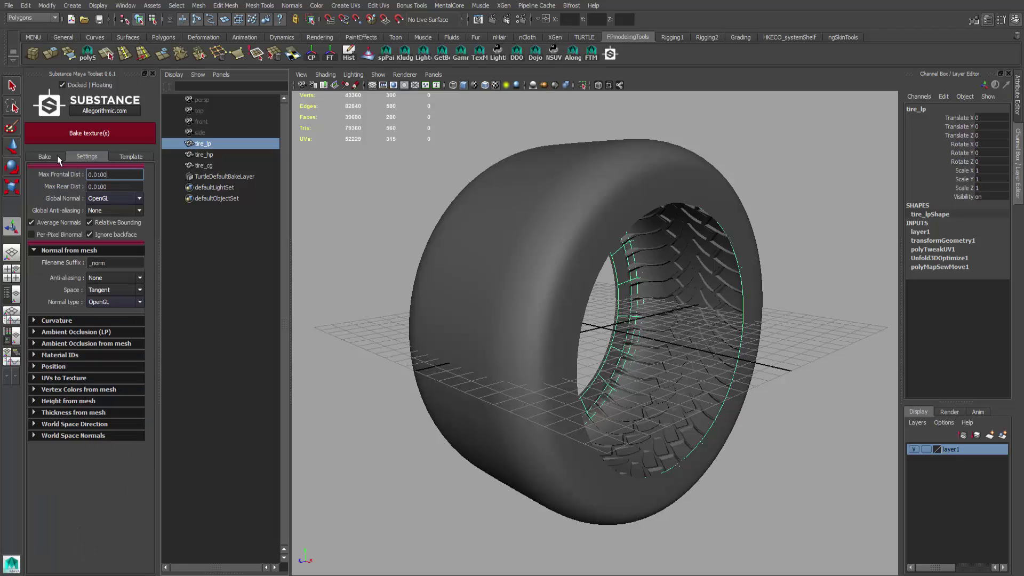
# Keep OpenGL as the global normal space, then orbit the view to see inside the tire.
pyautogui.click(50, 156)
pyautogui.click(102, 154)
pyautogui.click(96, 200)
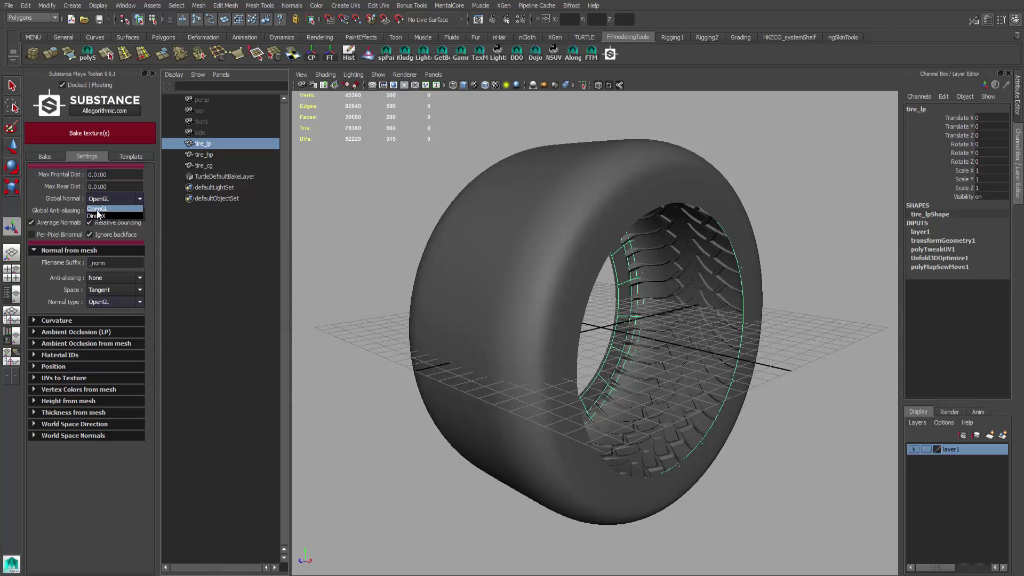
pyautogui.click(102, 209)
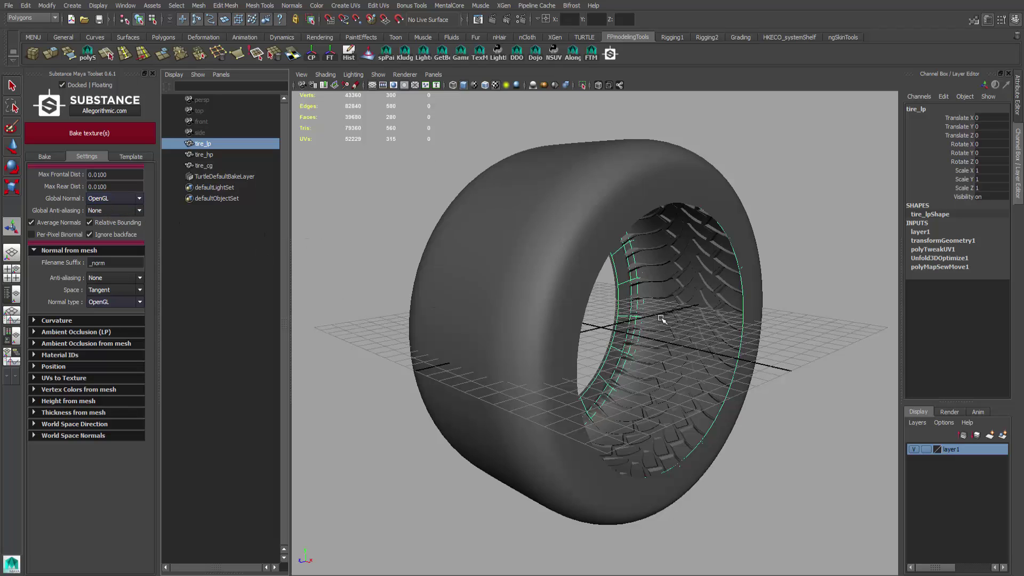
pyautogui.keyDown('alt'); pyautogui.moveTo(618, 358); pyautogui.dragTo(672, 363); pyautogui.keyUp('alt')
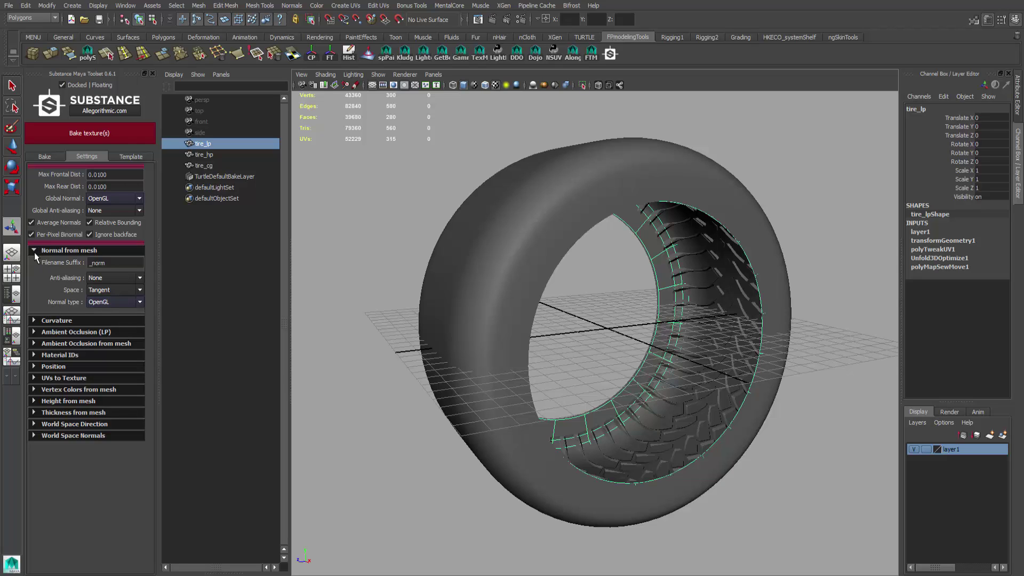
# Expand Ambient Occlusion from mesh and give the normal map Subsampling 2x2 anti-aliasing, keeping Tangent space.
pyautogui.click(33, 343)
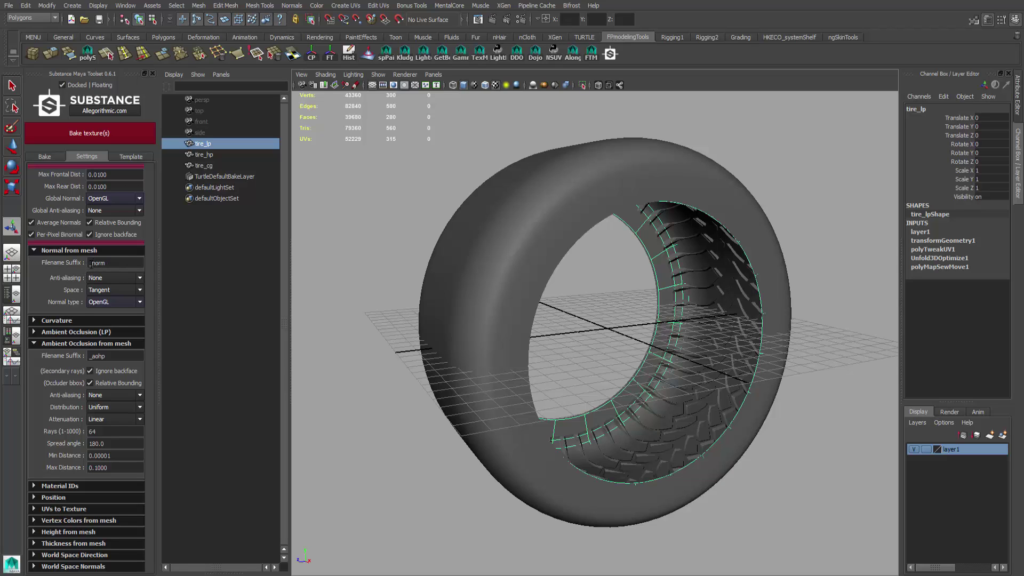
pyautogui.click(108, 278)
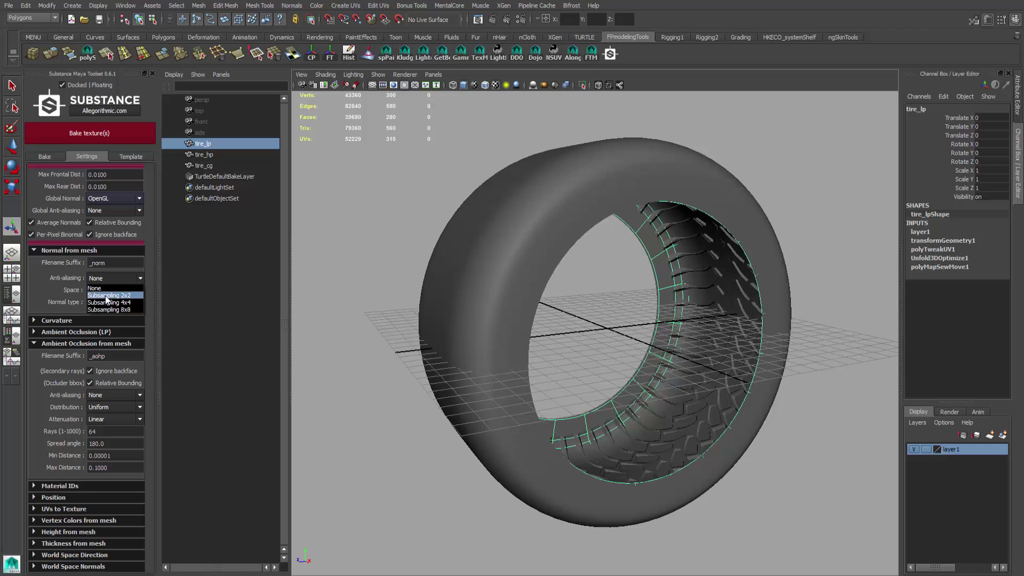
pyautogui.press('Escape')
pyautogui.click(114, 280)
pyautogui.click(123, 297)
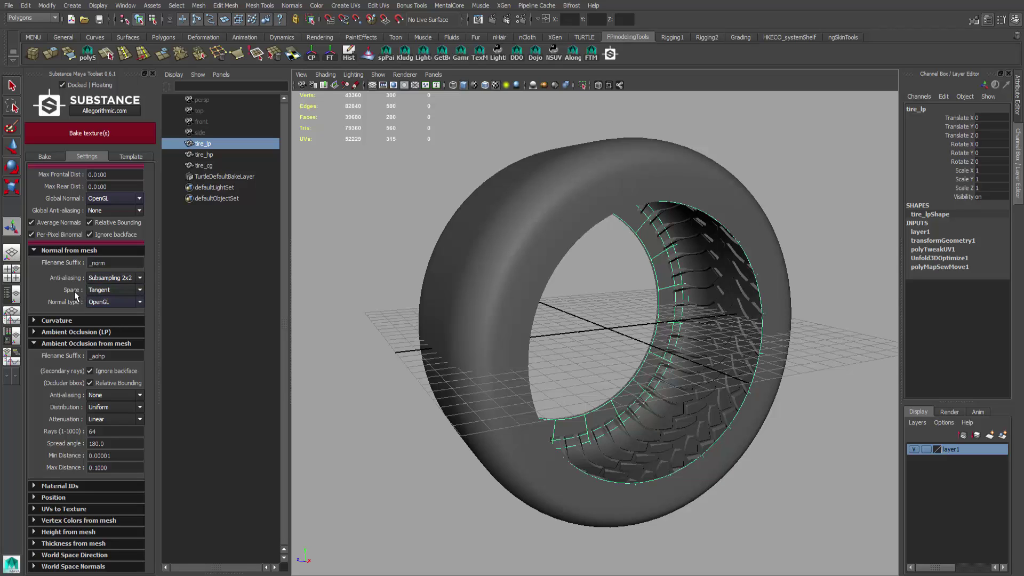
pyautogui.click(104, 291)
pyautogui.click(103, 308)
# Set the occlusion anti-aliasing to Subsampling 2x2 and its attenuation to Smooth.
pyautogui.click(104, 395)
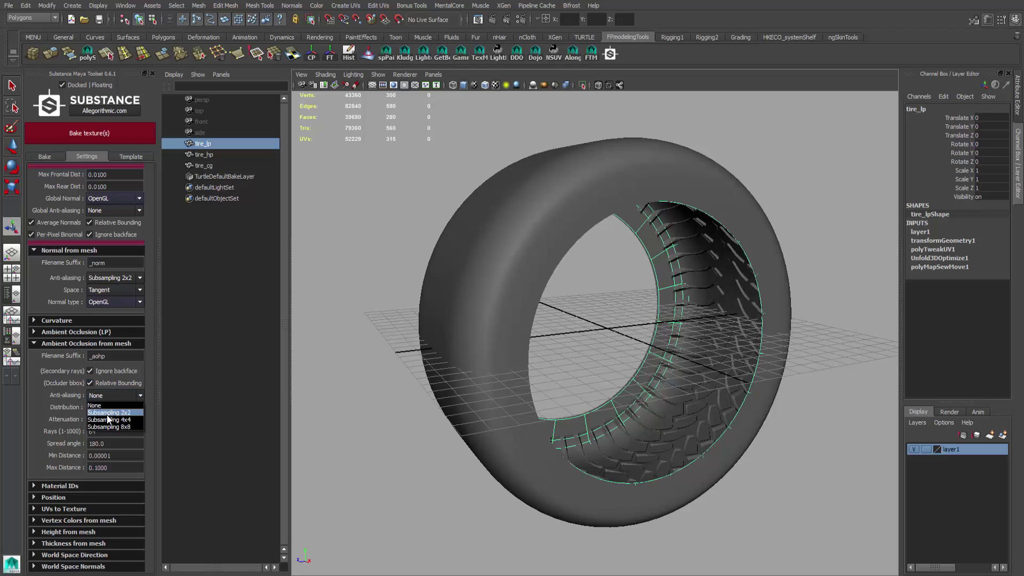
pyautogui.click(115, 412)
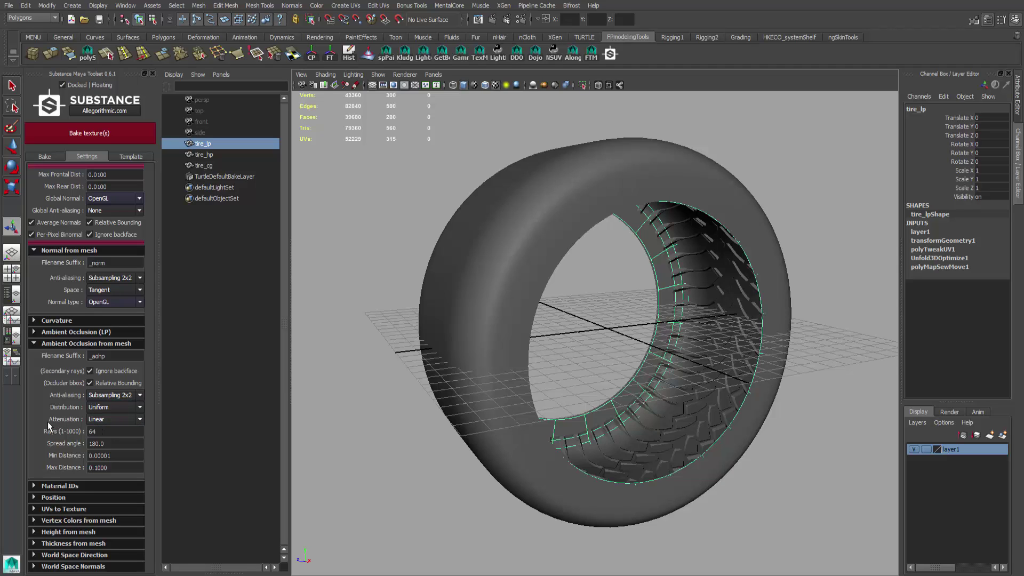
pyautogui.click(106, 420)
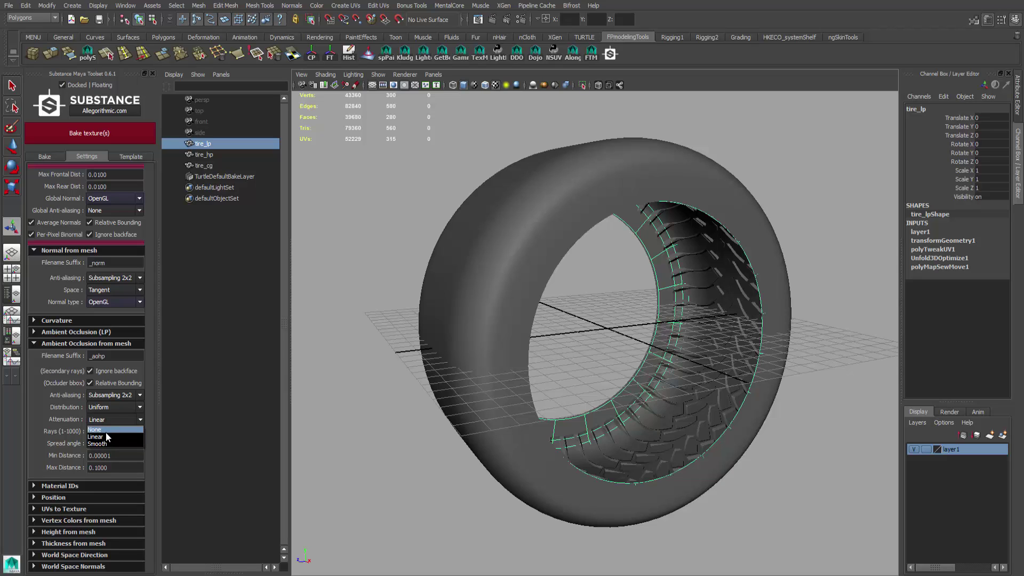
pyautogui.click(103, 444)
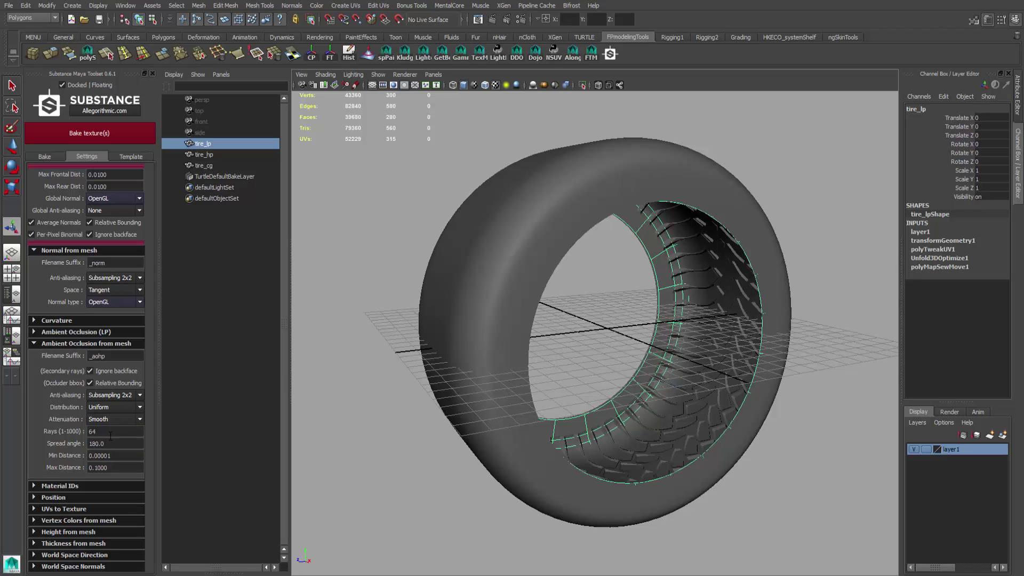
pyautogui.click(107, 419)
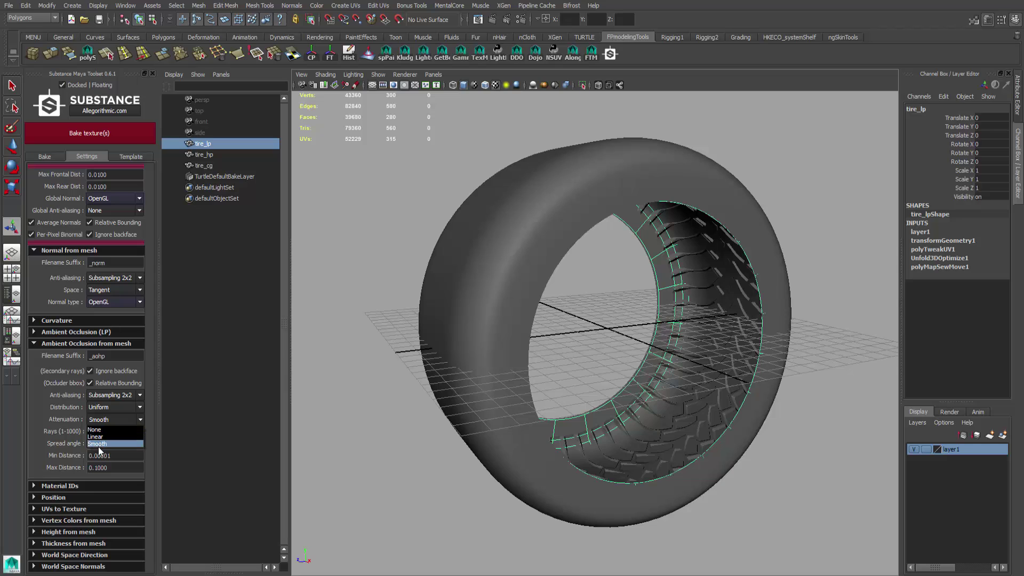
pyautogui.click(99, 446)
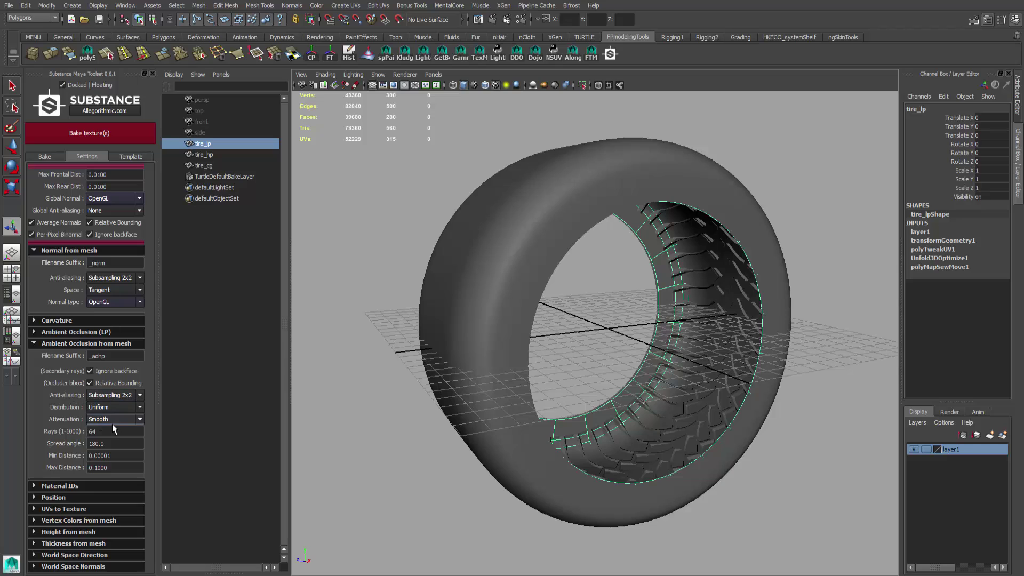
# Change the occlusion ray count to 128.
pyautogui.click(87, 431)
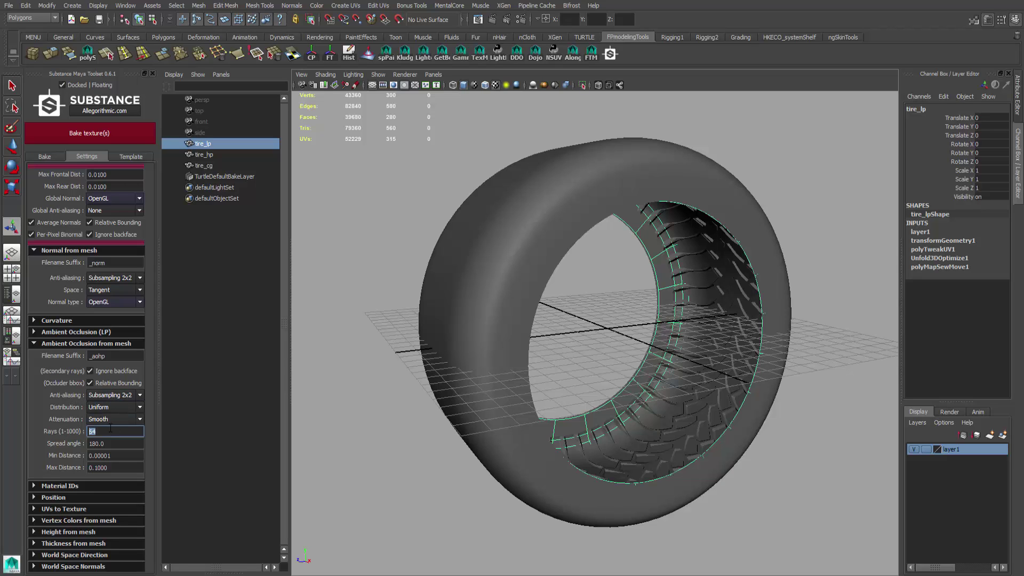
pyautogui.write('12')
pyautogui.press('BackSpace')
pyautogui.press('BackSpace')
pyautogui.press('BackSpace')
pyautogui.write('256')
pyautogui.press('BackSpace')
pyautogui.press('BackSpace')
pyautogui.press('BackSpace')
pyautogui.write('128')
# Commit the 128 rays and scroll the Baker parameters documentation's global parameters and texture suffixes in Firefox.
pyautogui.press('Return')
pyautogui.hotkey('alt', 'Tab')
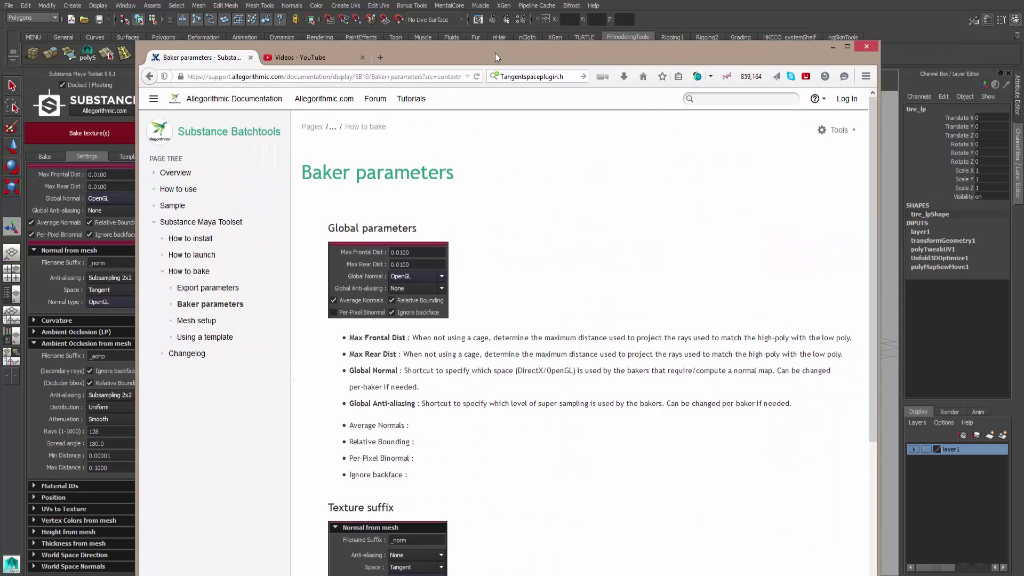
pyautogui.moveTo(872, 244); pyautogui.dragTo(554, 282)
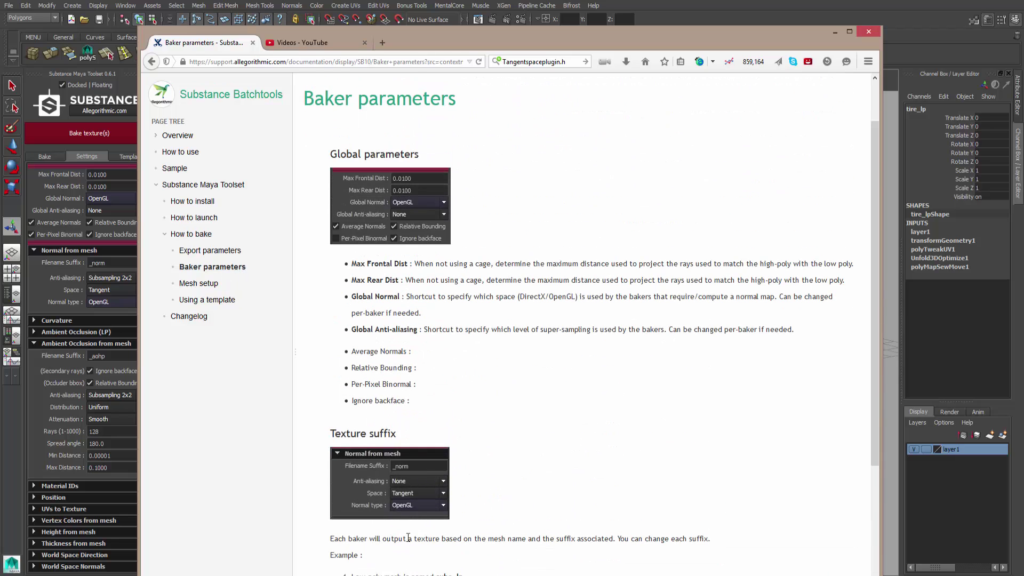
pyautogui.scroll(-5, 466, 442)
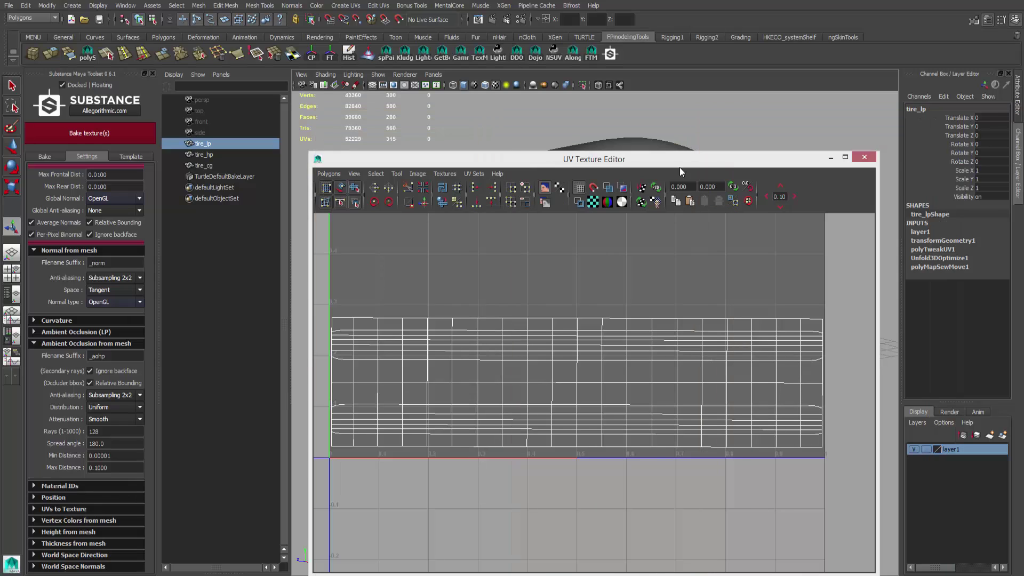
# Close the UV Texture Editor and place the Tire High Rez modeling folder over Maya.
pyautogui.click(865, 157)
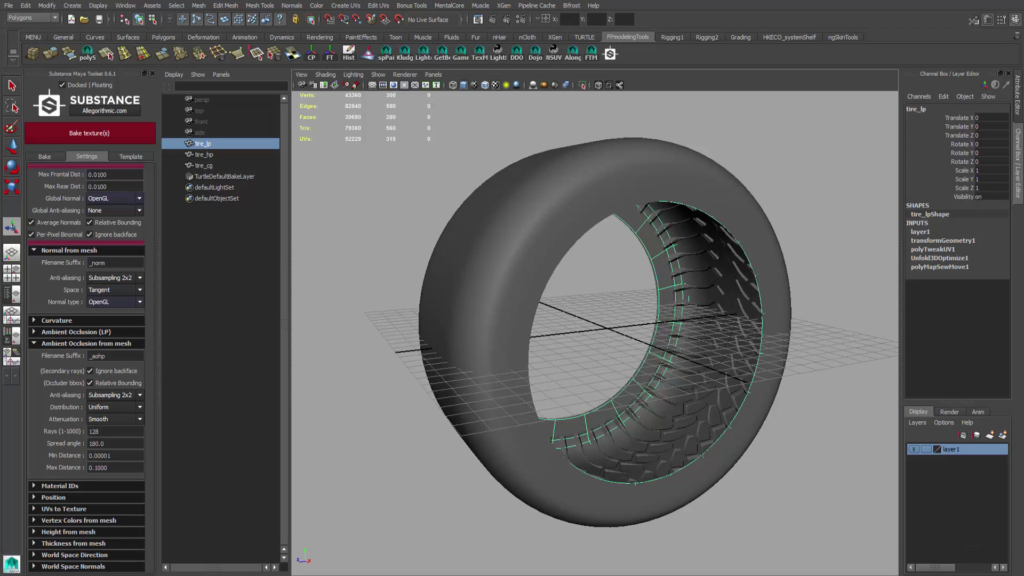
pyautogui.moveTo(1020, 69); pyautogui.dragTo(736, 63)
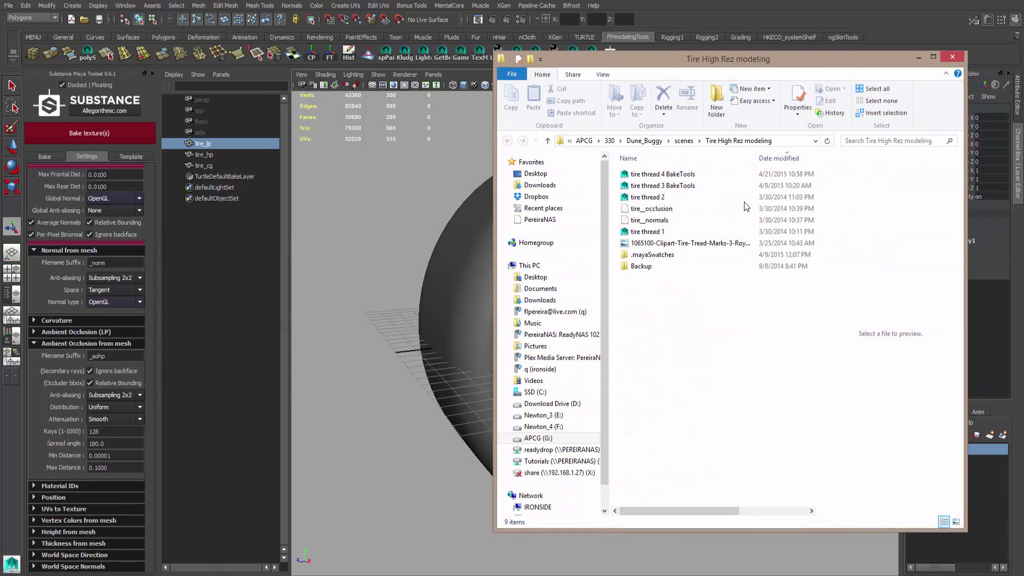
# Bake the tire textures from reselected tire_lp until tire_norm.png is written to the folder.
pyautogui.click(79, 135)
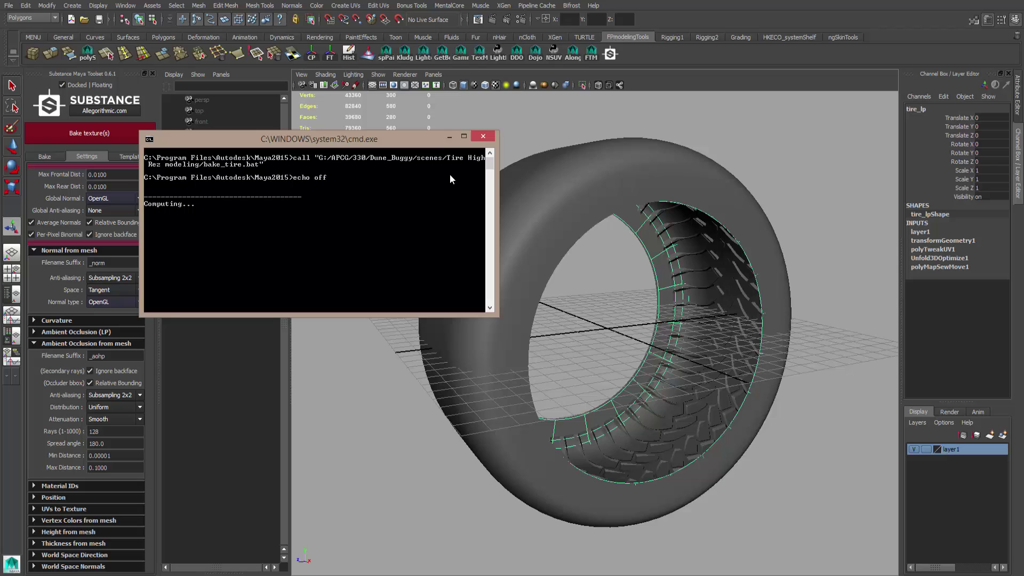
pyautogui.click(483, 136)
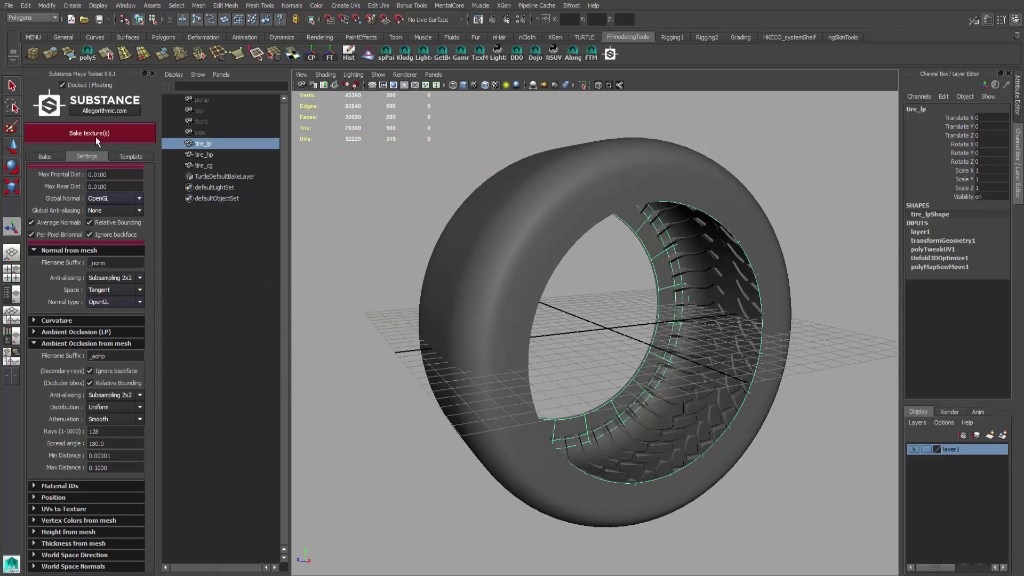
pyautogui.click(197, 155)
pyautogui.click(209, 145)
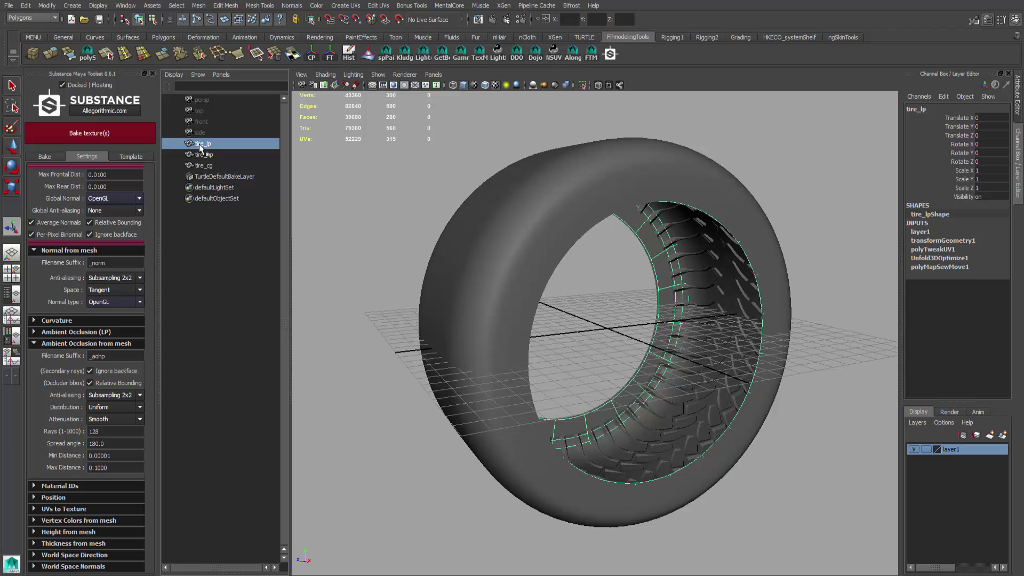
pyautogui.click(75, 136)
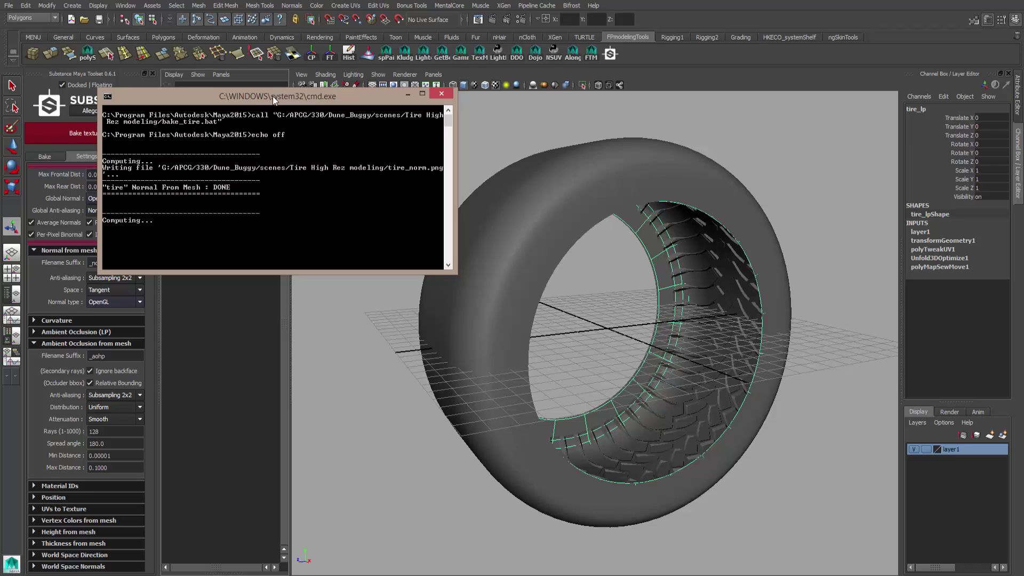
pyautogui.moveTo(273, 96)
pyautogui.mouseDown()
pyautogui.moveTo(285, 82)
pyautogui.moveTo(268, 81)
pyautogui.mouseUp()
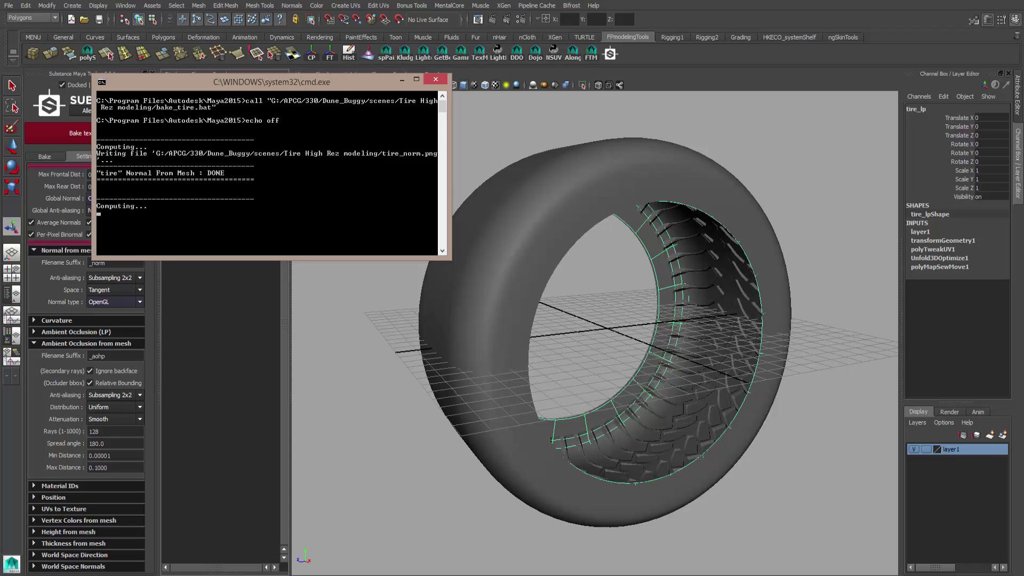
# Open the baked tire_norm map from the Tire High Rez modeling folder in Windows Photo Viewer.
pyautogui.hotkey('alt', 'Tab')
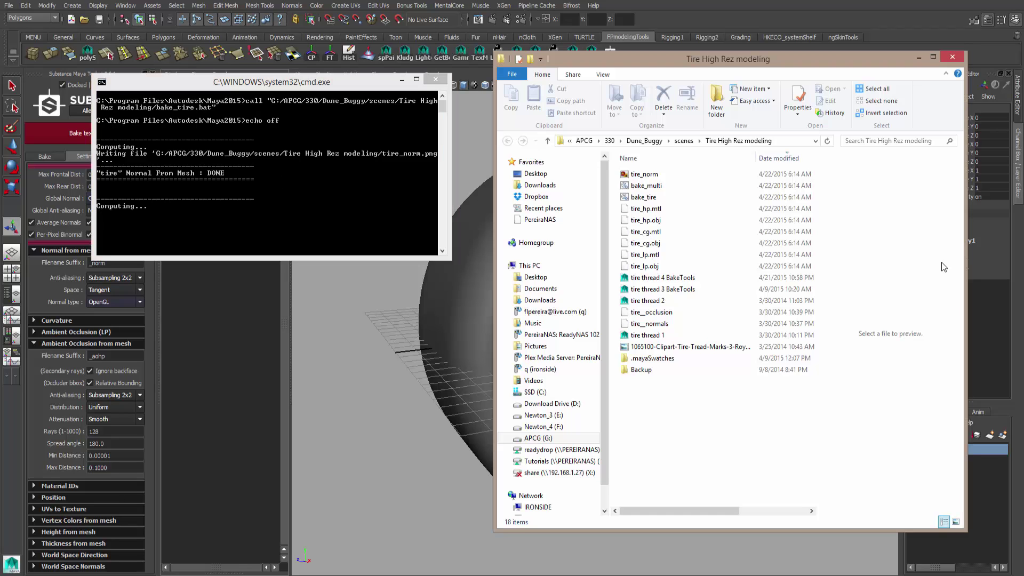
pyautogui.moveTo(645, 220)
pyautogui.mouseDown()
pyautogui.moveTo(648, 279)
pyautogui.moveTo(654, 224)
pyautogui.mouseUp()
pyautogui.moveTo(308, 84)
pyautogui.mouseDown()
pyautogui.moveTo(325, 95)
pyautogui.moveTo(316, 97)
pyautogui.mouseUp()
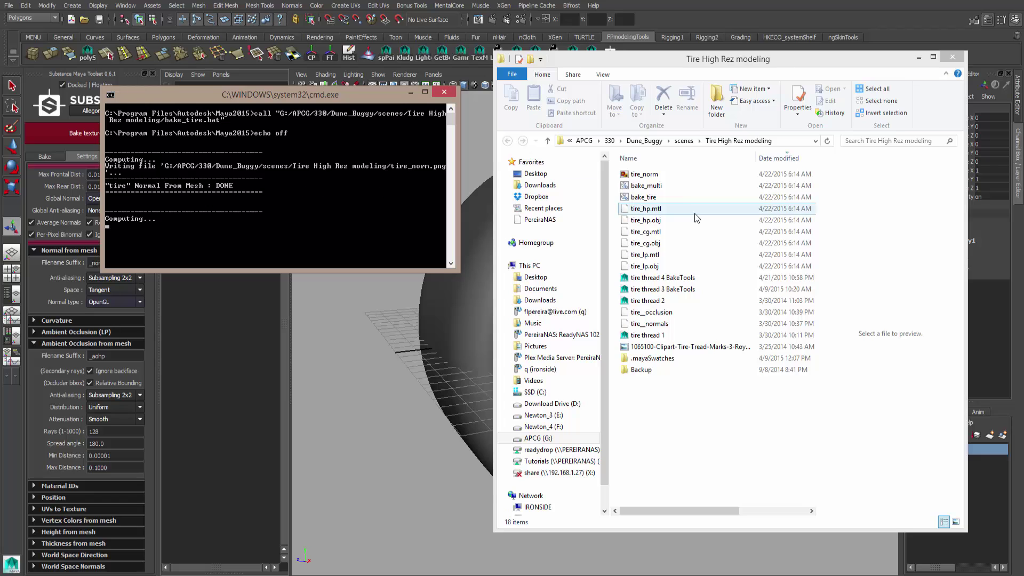
pyautogui.click(644, 175)
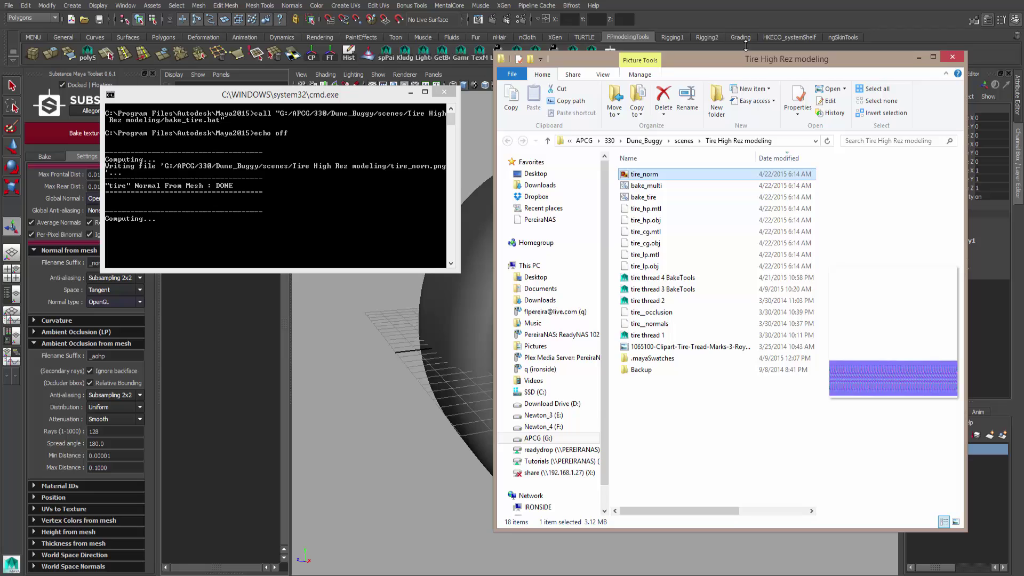
pyautogui.moveTo(745, 63); pyautogui.dragTo(745, 53)
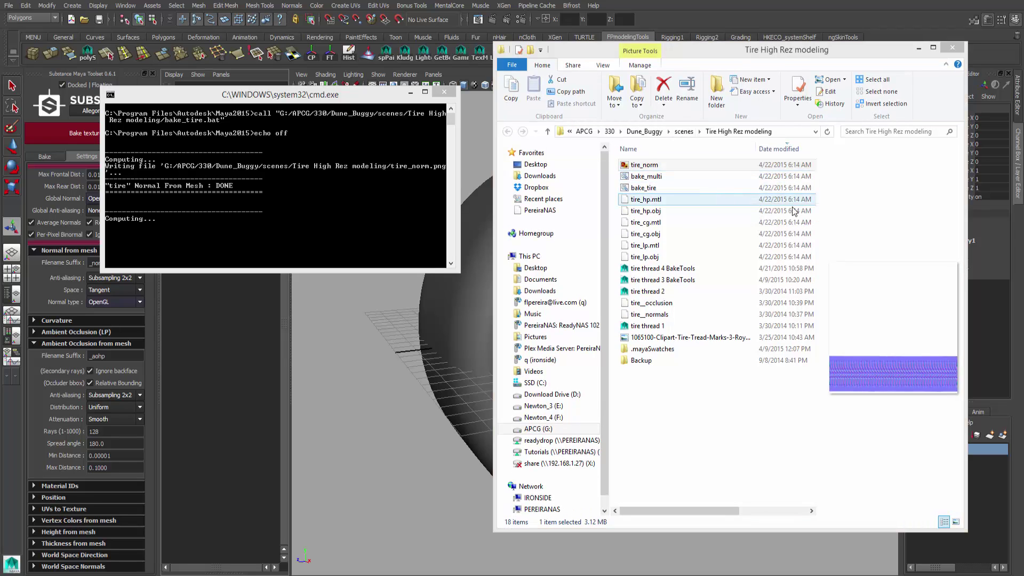
pyautogui.press('Return')
pyautogui.moveTo(689, 27); pyautogui.dragTo(597, 32)
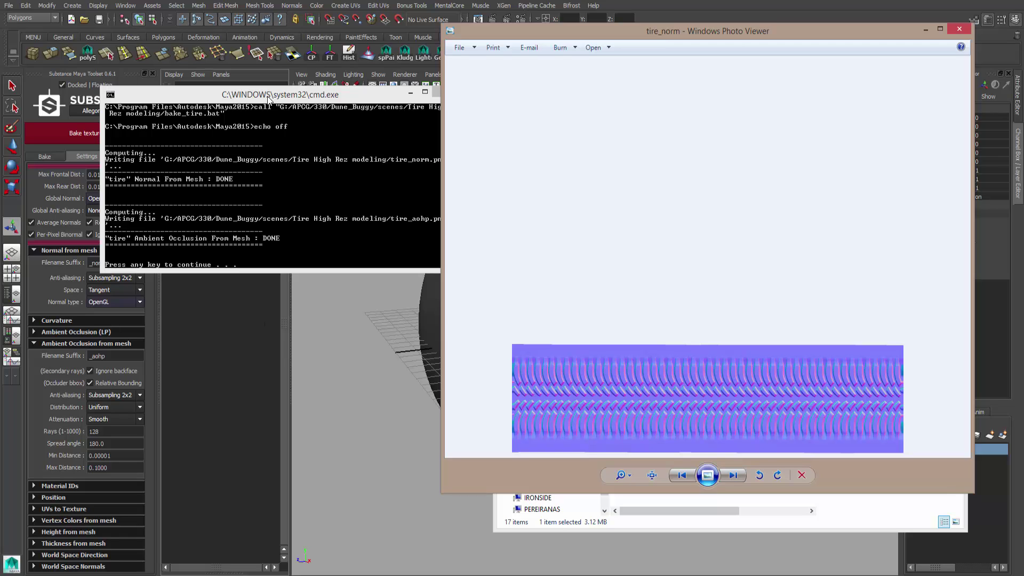
# Open the tire_aohp occlusion map in its own Photo Viewer window.
pyautogui.moveTo(269, 96); pyautogui.dragTo(236, 93)
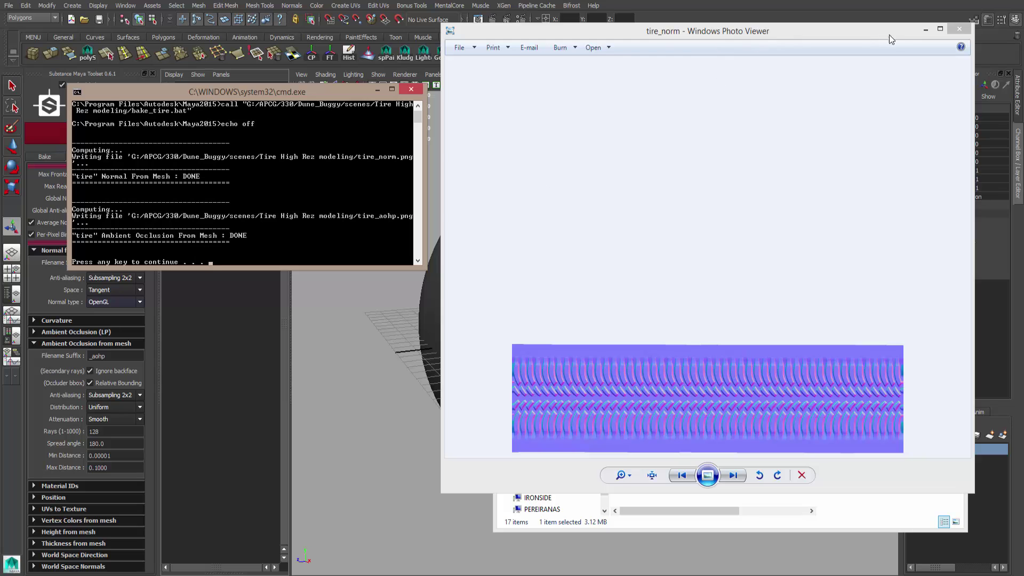
pyautogui.moveTo(872, 36); pyautogui.dragTo(470, 129)
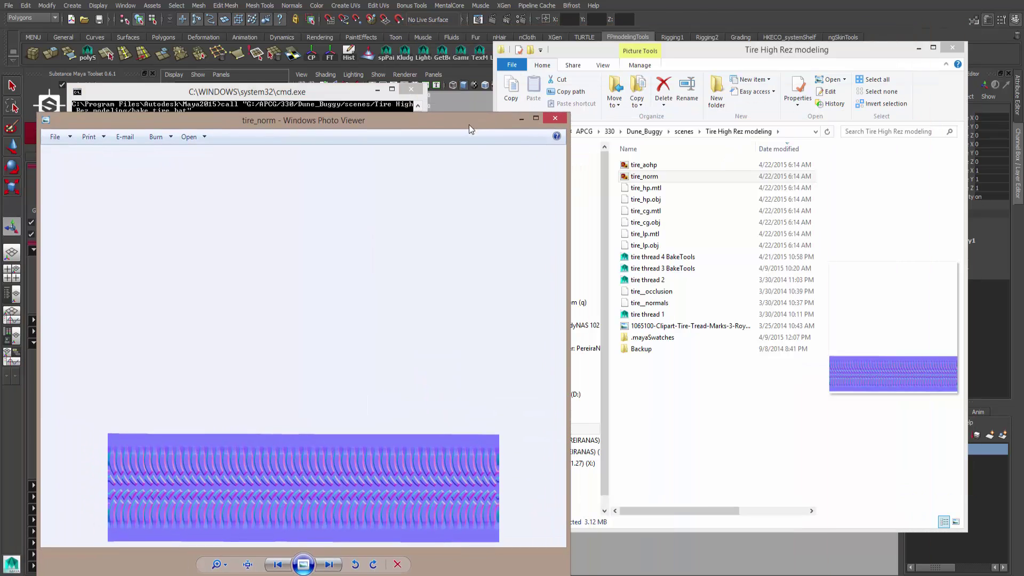
pyautogui.click(644, 165)
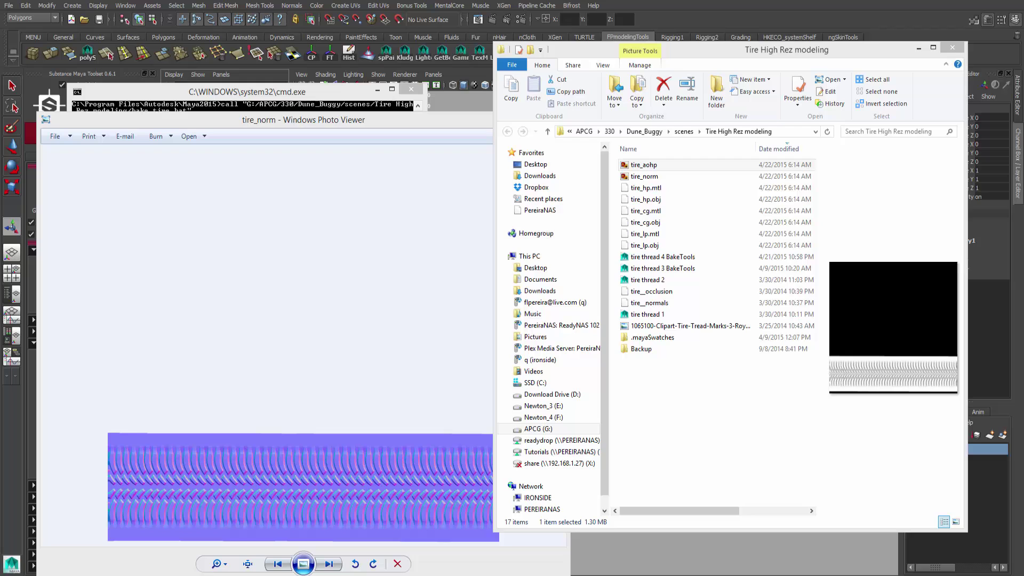
pyautogui.doubleClick(644, 164)
# Compare the occlusion and normal maps side by side, then close the tire_norm viewer.
pyautogui.moveTo(536, 81); pyautogui.dragTo(331, 92)
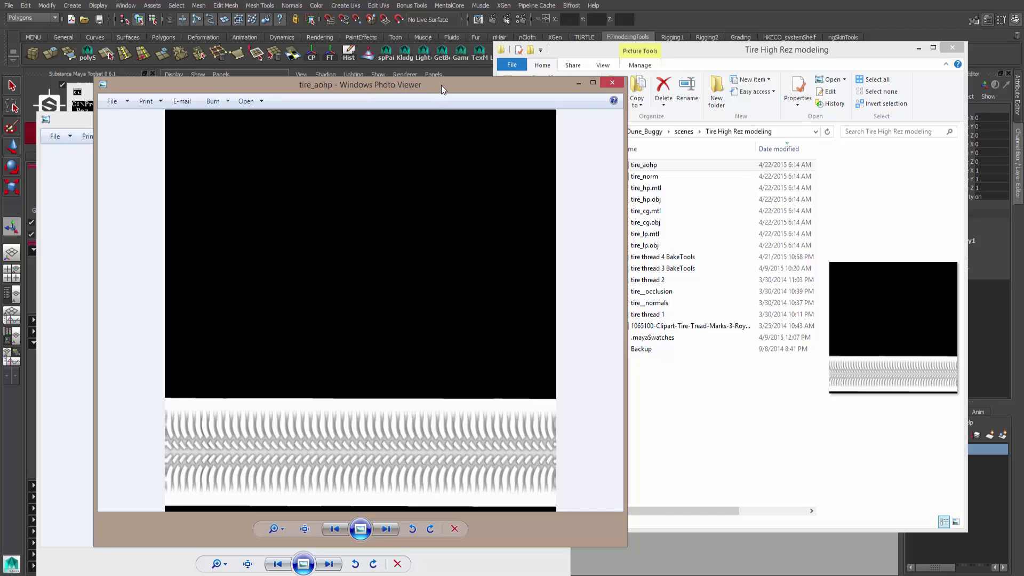
pyautogui.moveTo(441, 85); pyautogui.dragTo(786, 65)
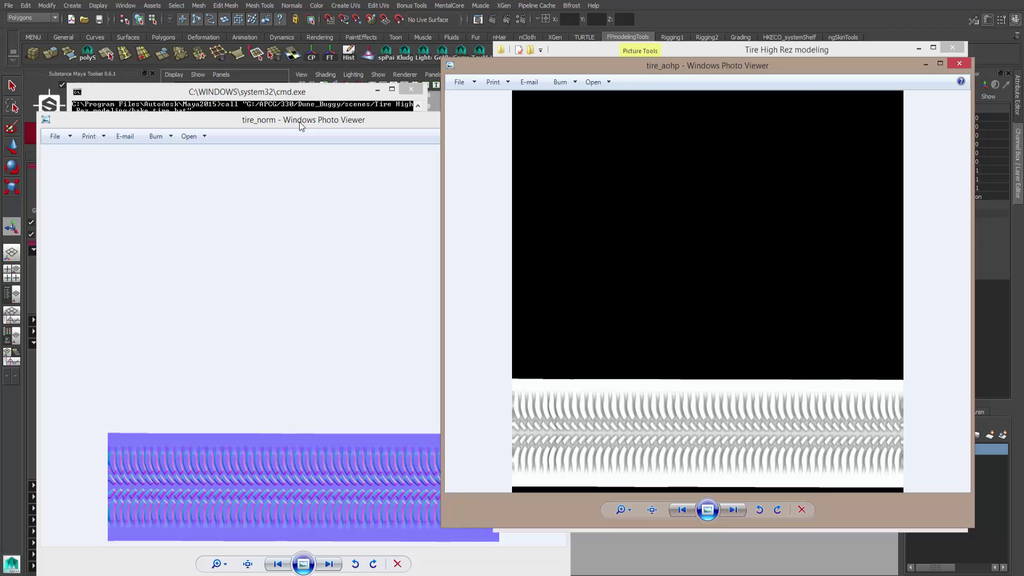
pyautogui.moveTo(299, 122); pyautogui.dragTo(462, 73)
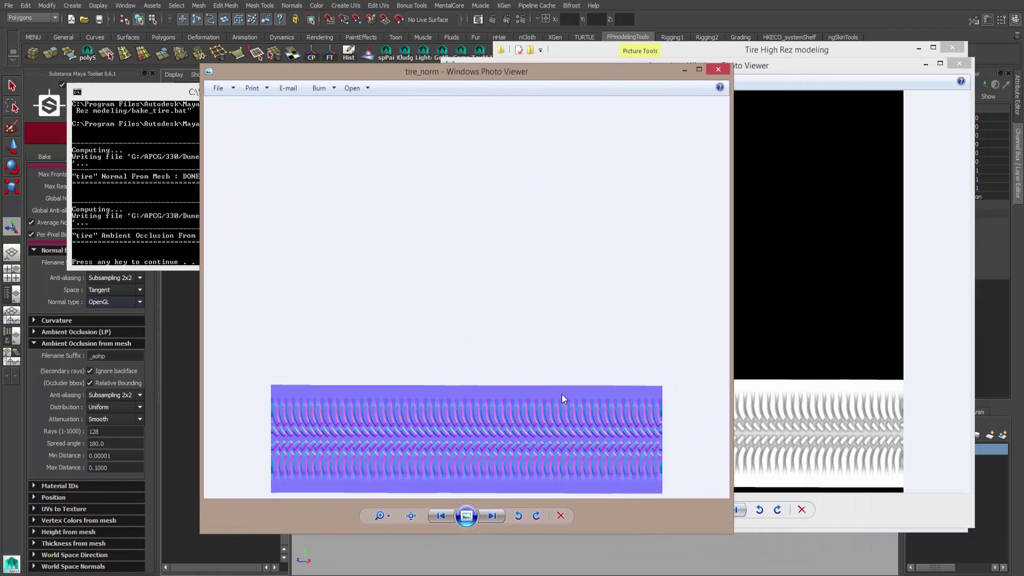
pyautogui.click(718, 70)
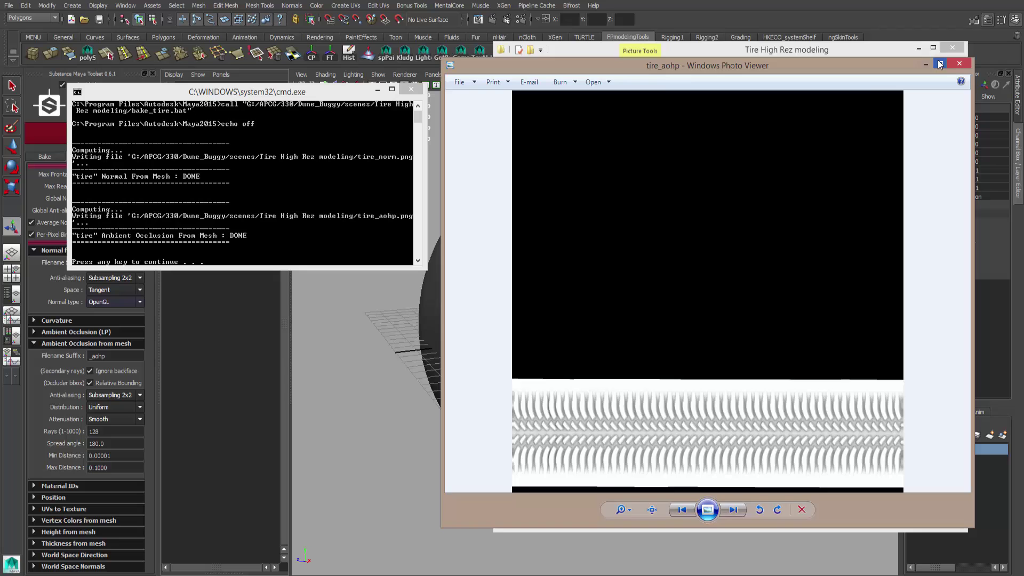
# Close the occlusion viewer and flip between tire_norm and tire_aohp in Explorer's preview pane.
pyautogui.click(959, 64)
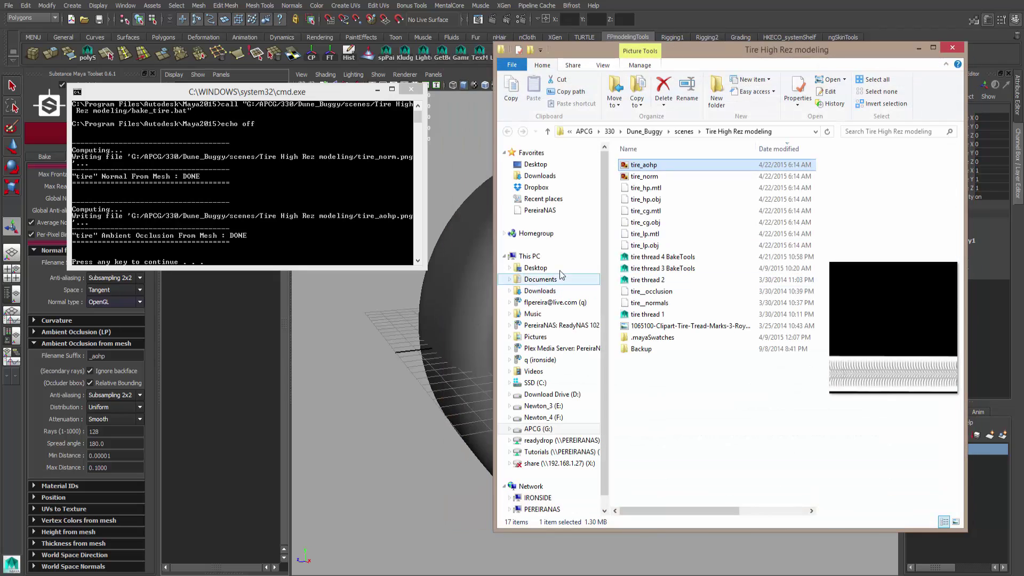
pyautogui.click(653, 177)
pyautogui.click(655, 165)
pyautogui.click(650, 188)
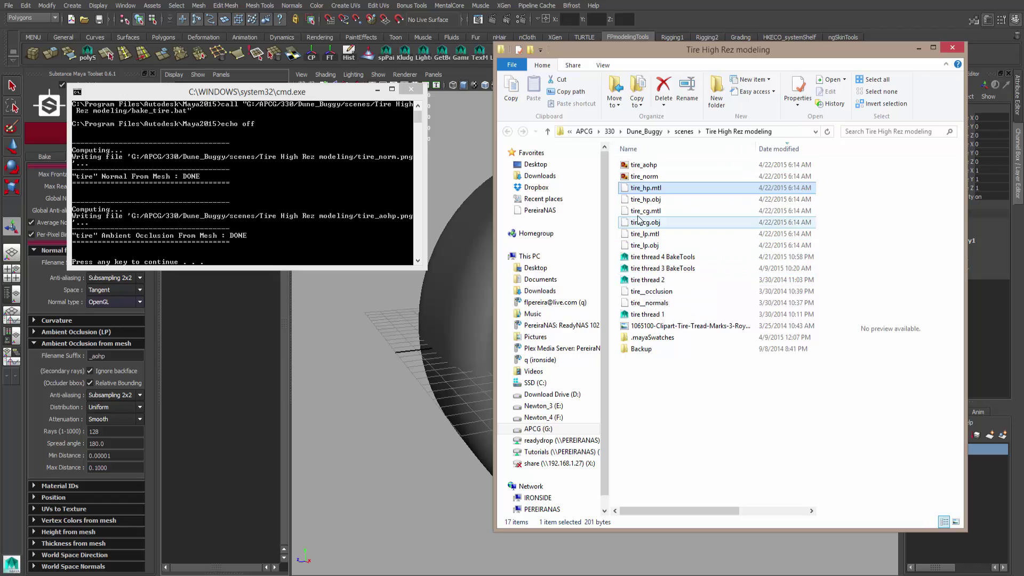
pyautogui.click(646, 165)
pyautogui.click(646, 176)
pyautogui.click(647, 165)
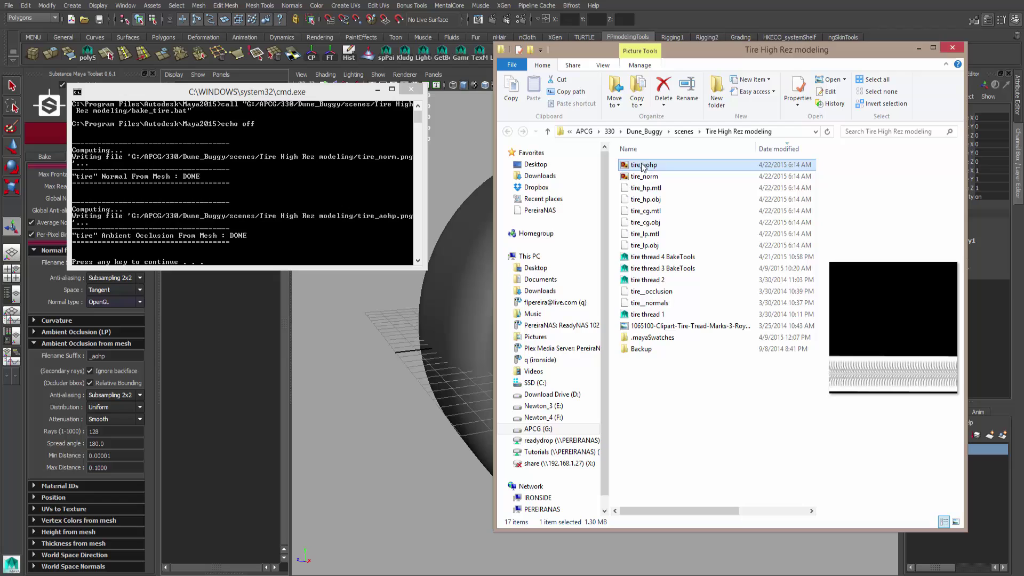
pyautogui.click(647, 176)
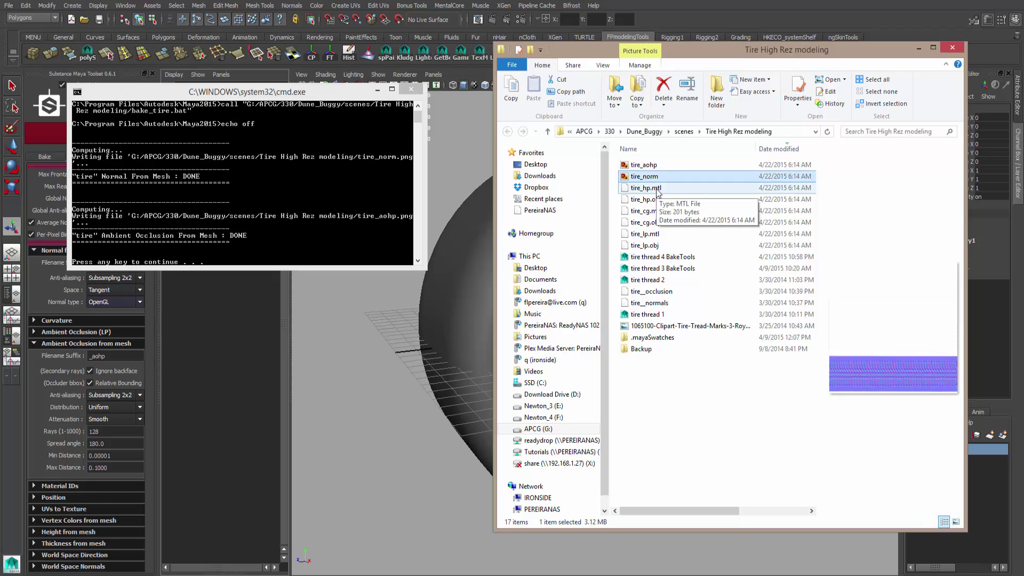
pyautogui.click(660, 165)
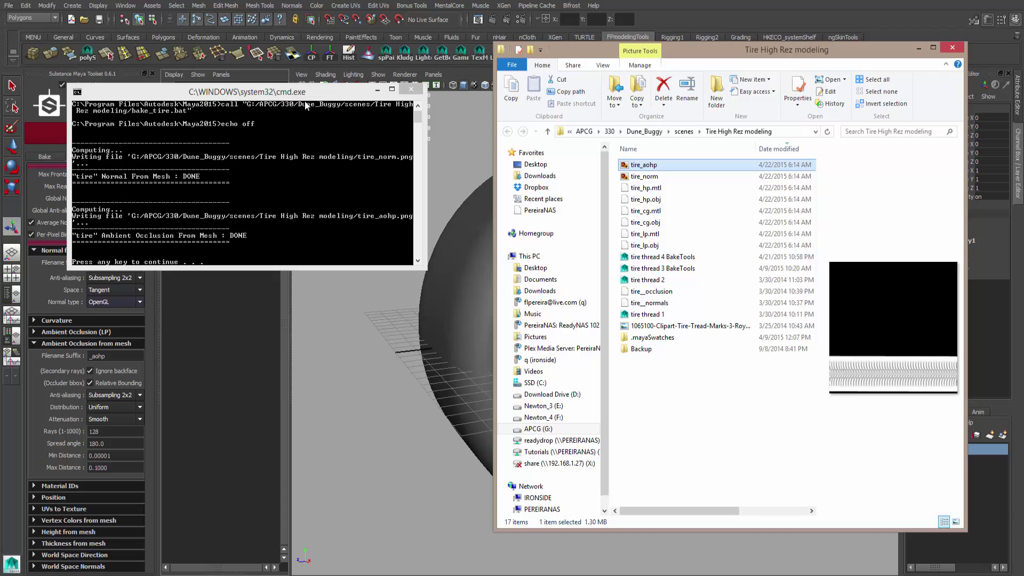
# Close the bake console and Substance Maya Toolset panel, moving Explorer aside to uncover the tire scene.
pyautogui.moveTo(315, 98); pyautogui.dragTo(346, 102)
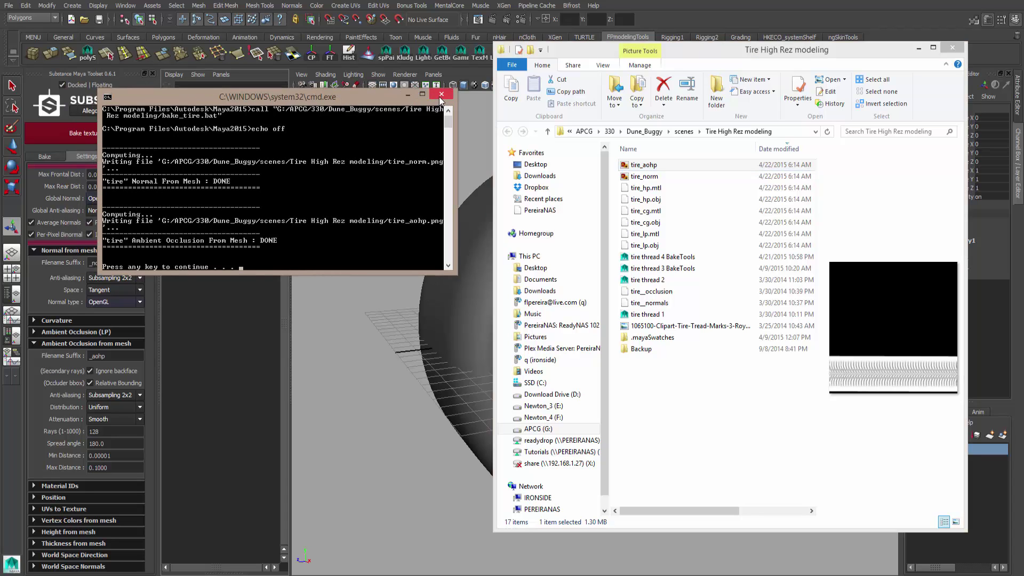
pyautogui.click(441, 95)
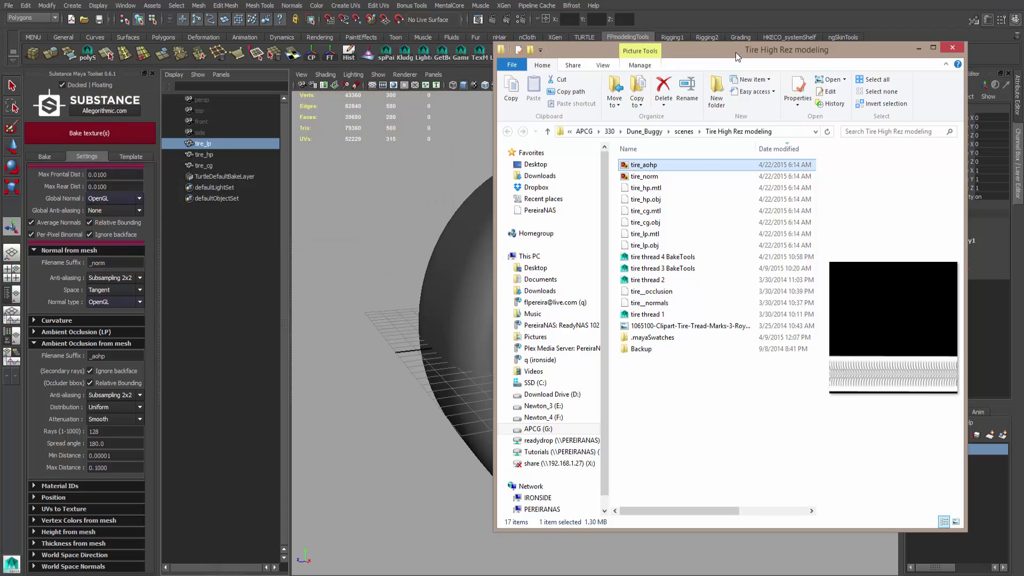
pyautogui.moveTo(731, 59); pyautogui.dragTo(1023, 90)
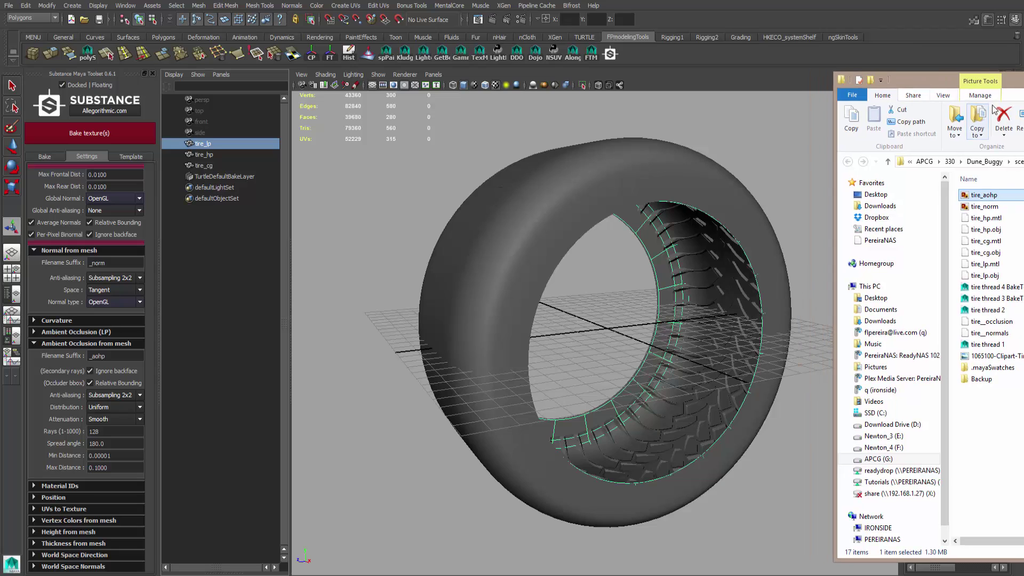
pyautogui.click(614, 220)
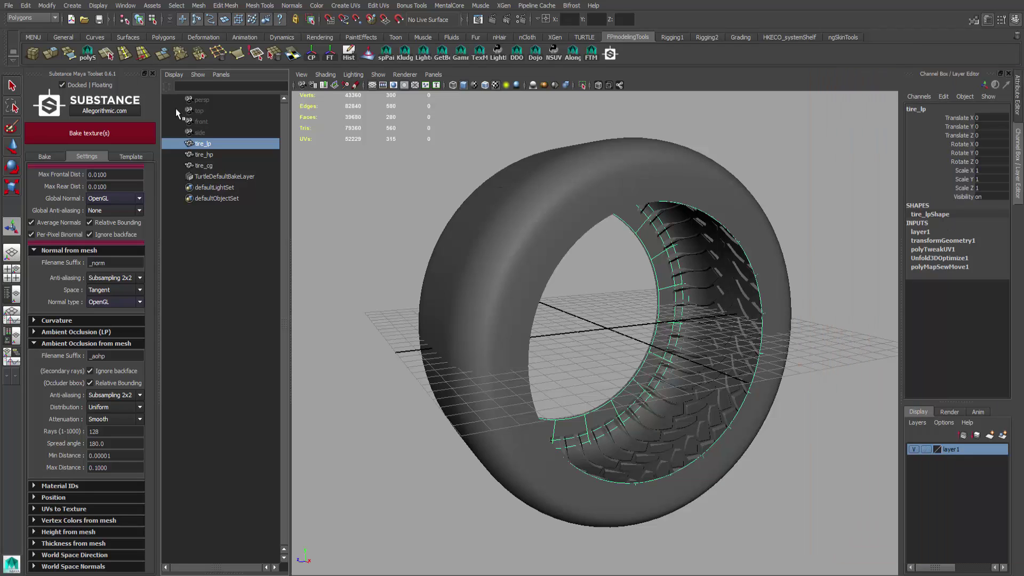
pyautogui.click(152, 74)
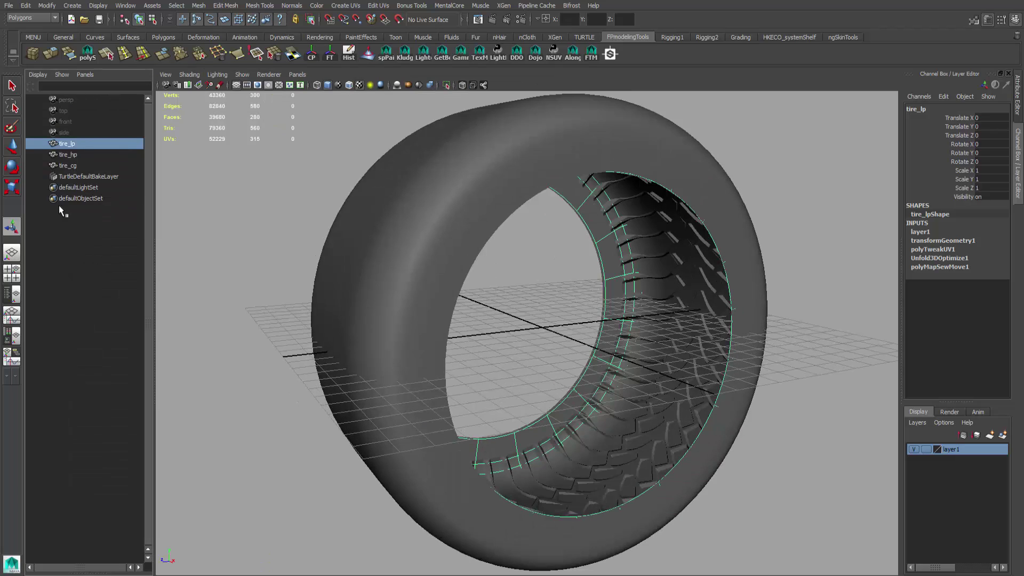
# Hide tire_hp and tire_cg with Ctrl+H, then select the low-poly tire_lp.
pyautogui.click(69, 155)
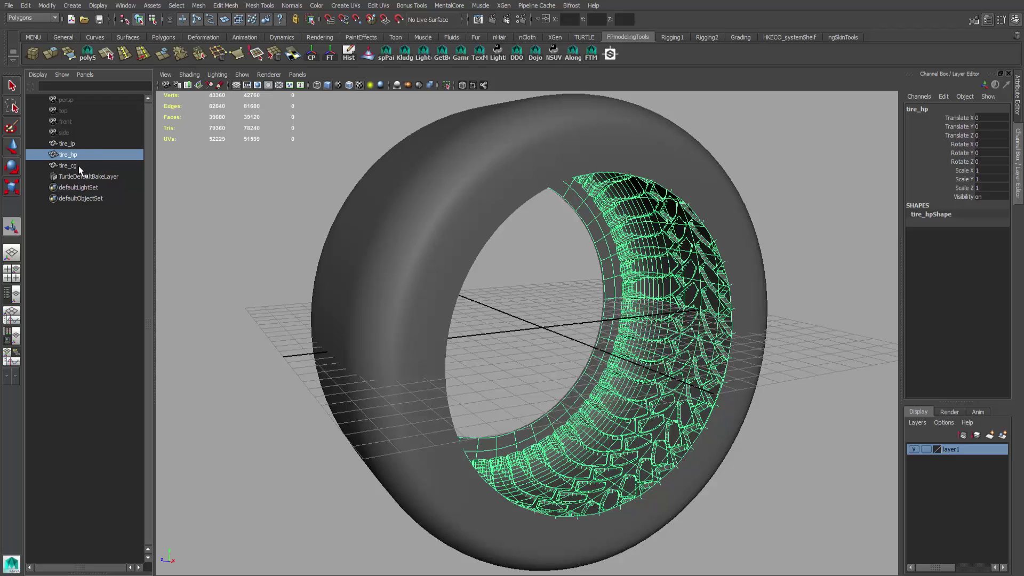
pyautogui.keyDown('ctrl'); pyautogui.click(79, 166); pyautogui.keyUp('ctrl')
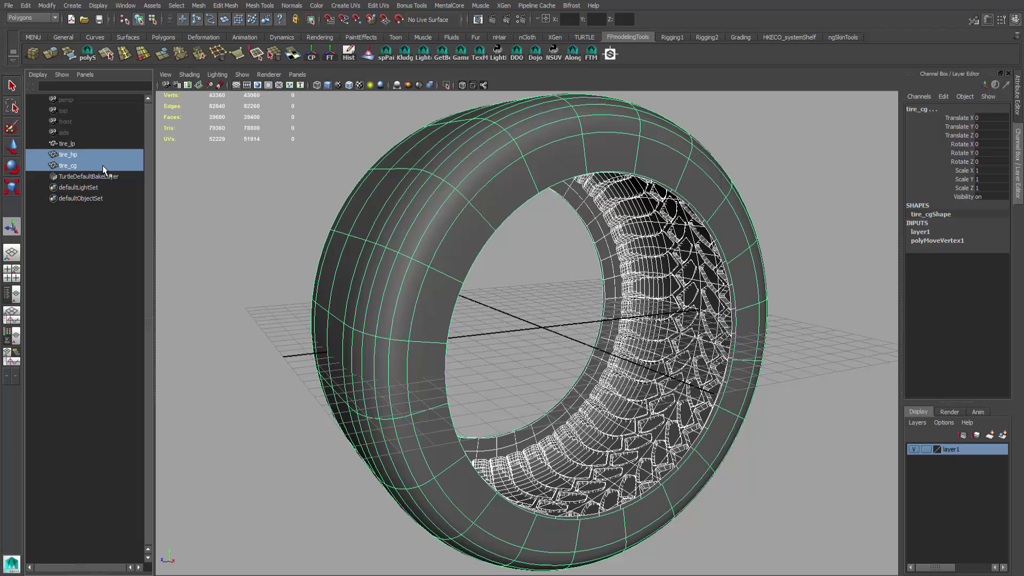
pyautogui.hotkey('ctrl', 'h')
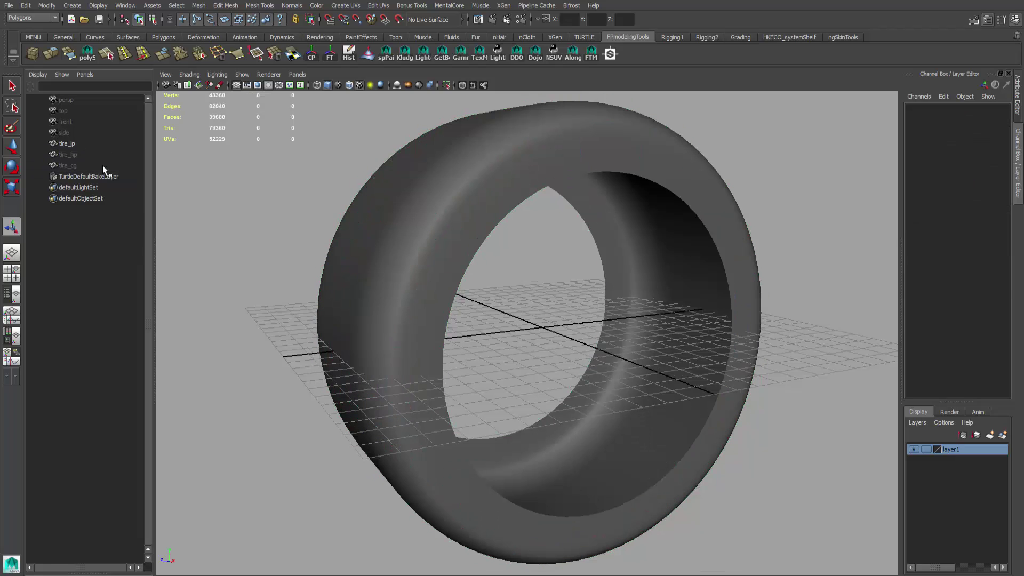
pyautogui.click(426, 216)
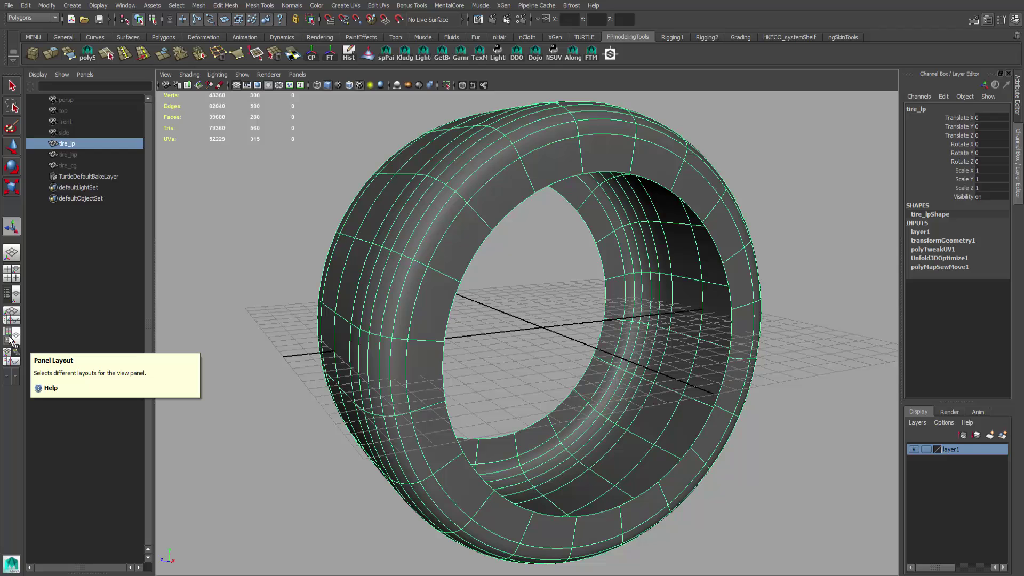
# Switch to the Hypershade/Persp layout, enlarge it and show the Textures tab.
pyautogui.click(9, 340)
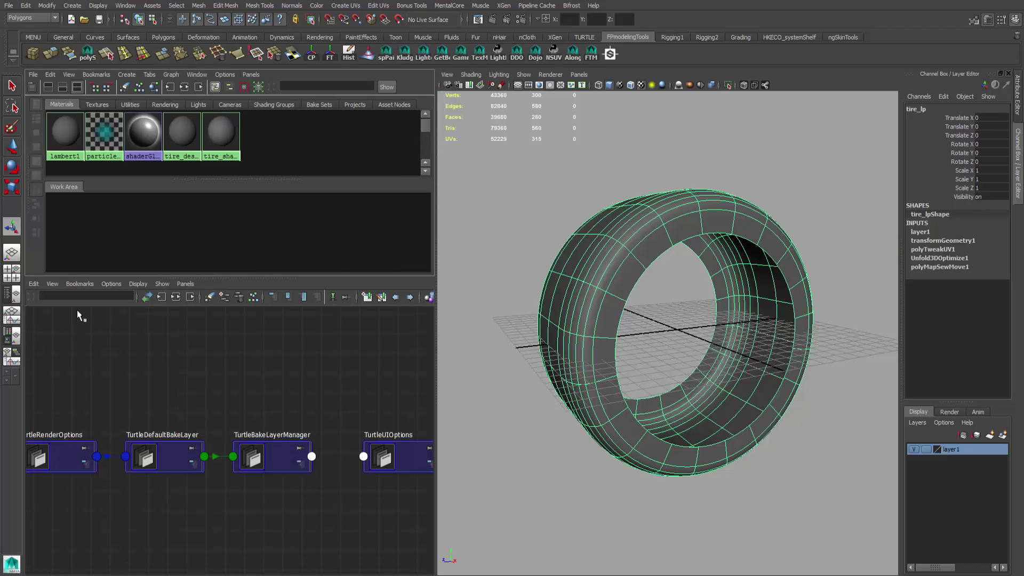
pyautogui.moveTo(304, 278); pyautogui.dragTo(282, 573)
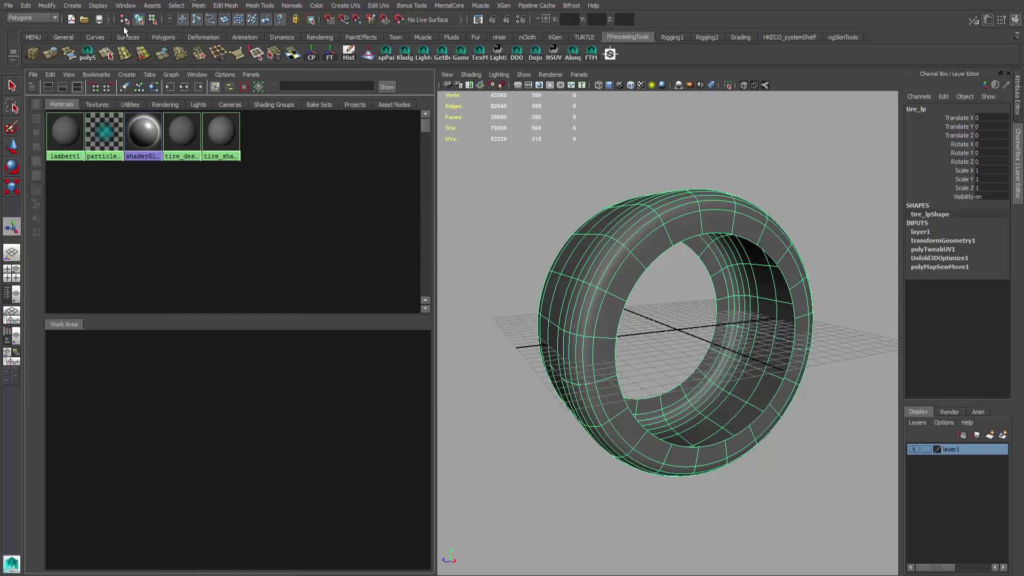
pyautogui.click(97, 106)
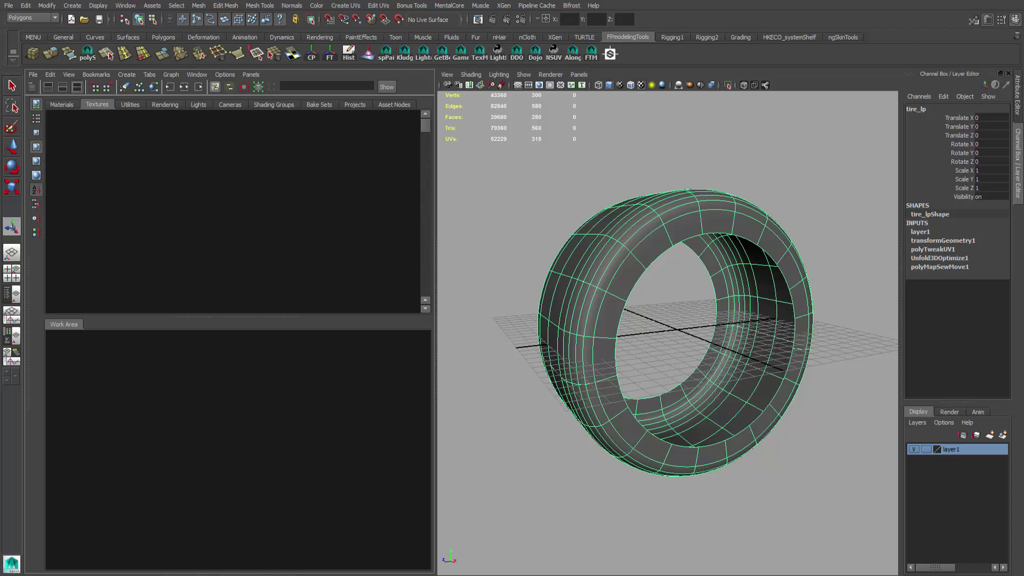
# Drag tire_aohp and tire_norm from Explorer into Hypershade Textures, then reselect the tire.
pyautogui.hotkey('alt', 'Tab')
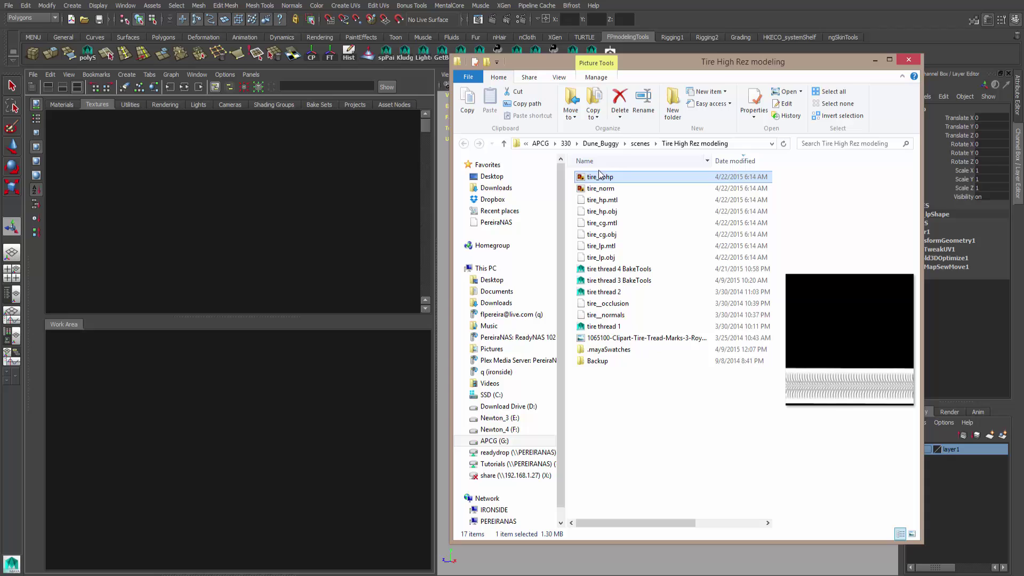
pyautogui.keyDown('ctrl'); pyautogui.click(590, 188); pyautogui.keyUp('ctrl')
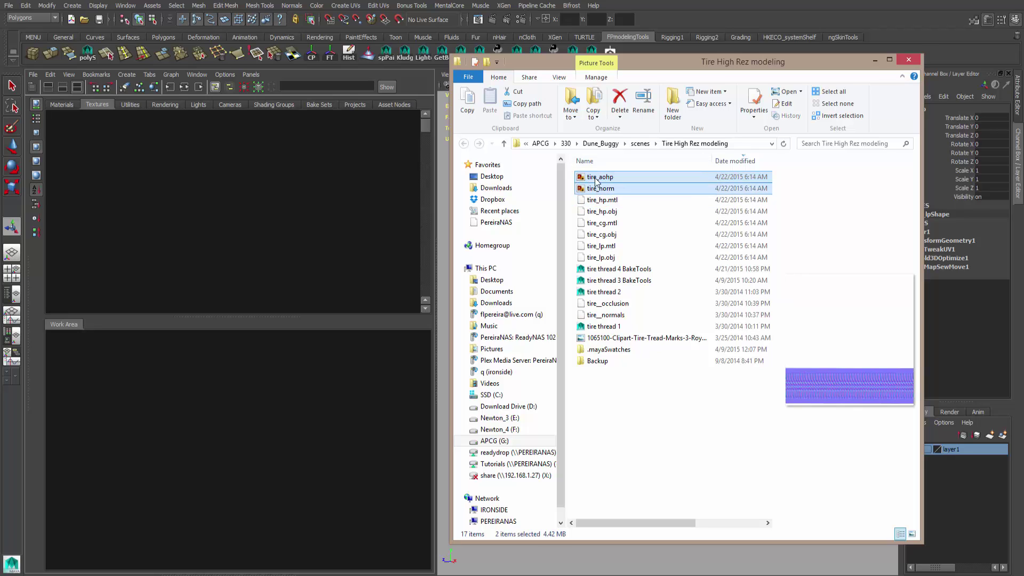
pyautogui.moveTo(591, 184); pyautogui.dragTo(230, 222)
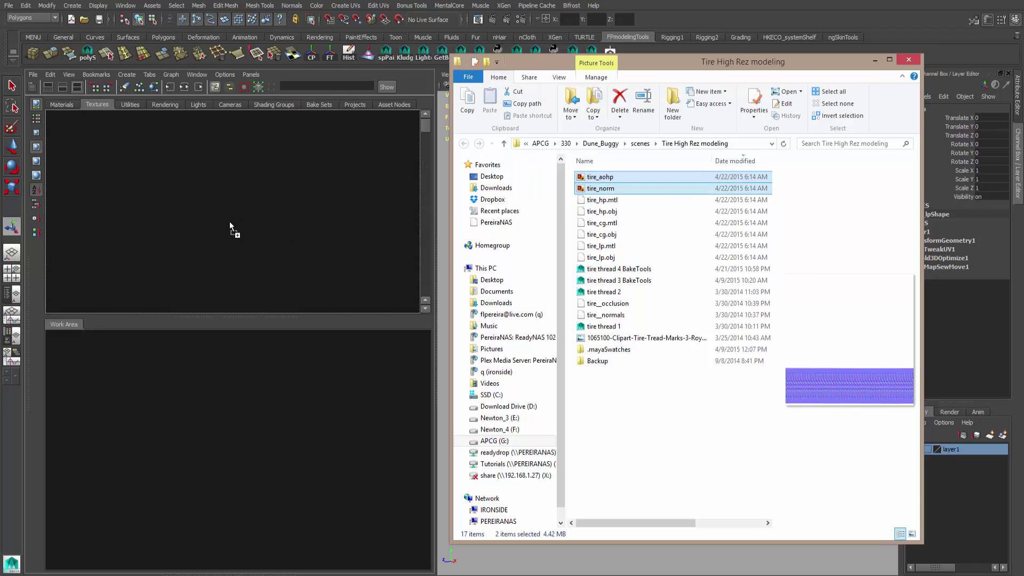
pyautogui.moveTo(381, 210); pyautogui.dragTo(325, 218)
pyautogui.moveTo(200, 209); pyautogui.dragTo(200, 209)
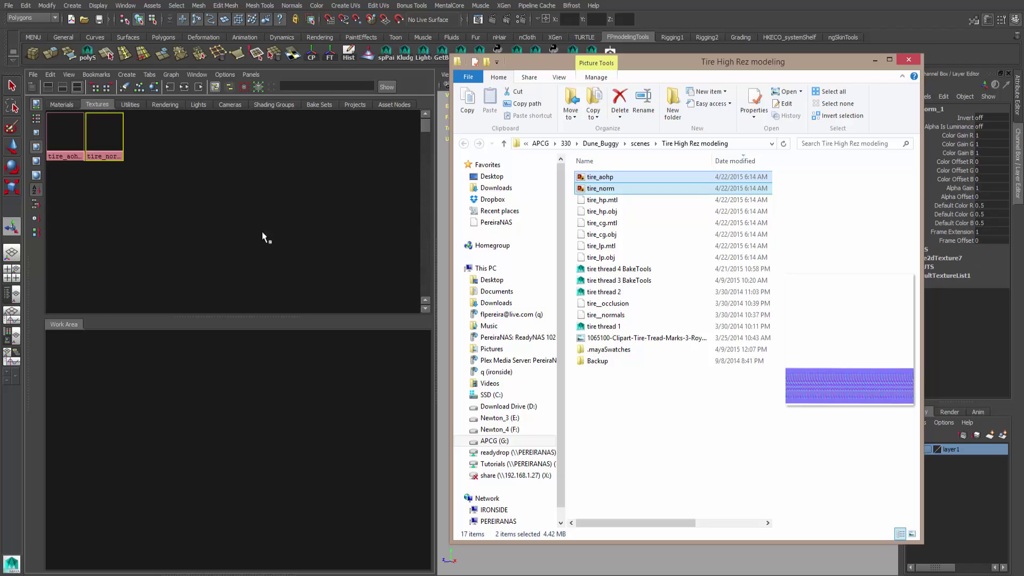
pyautogui.click(875, 59)
pyautogui.click(612, 283)
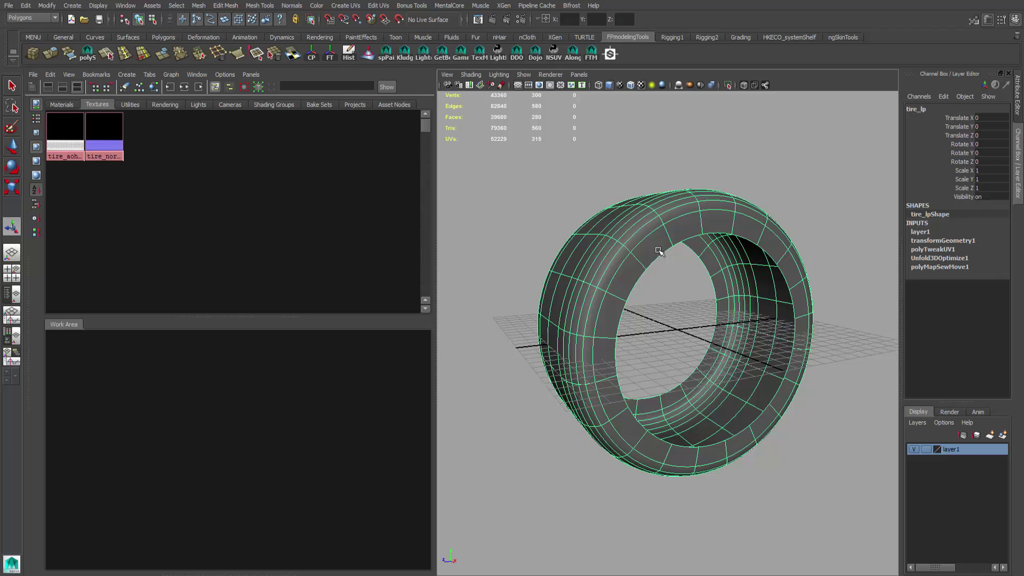
# Assign a new Blinn material to the tire and show its blinn2 attributes.
pyautogui.rightClick(640, 245)
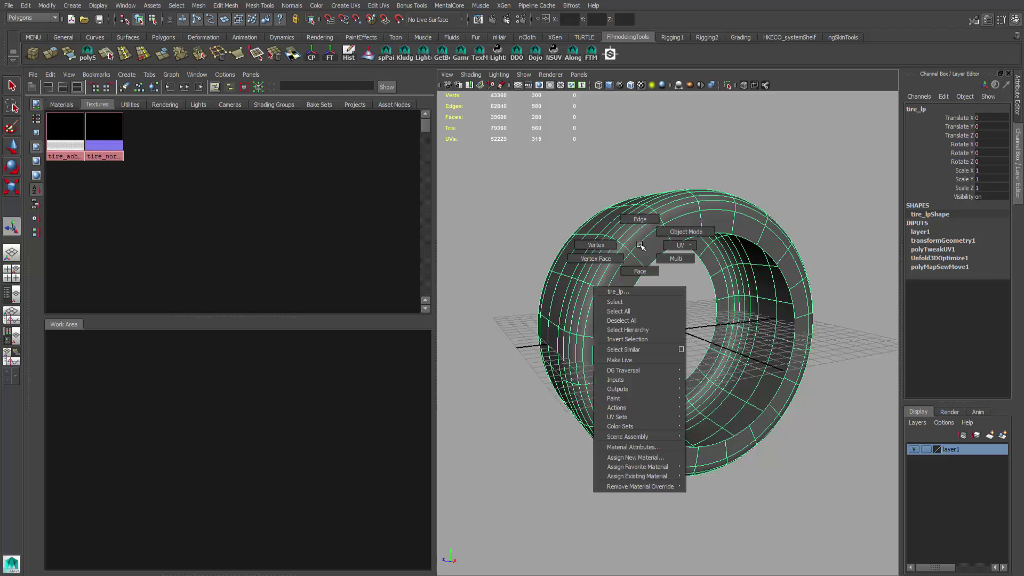
pyautogui.moveTo(674, 471)
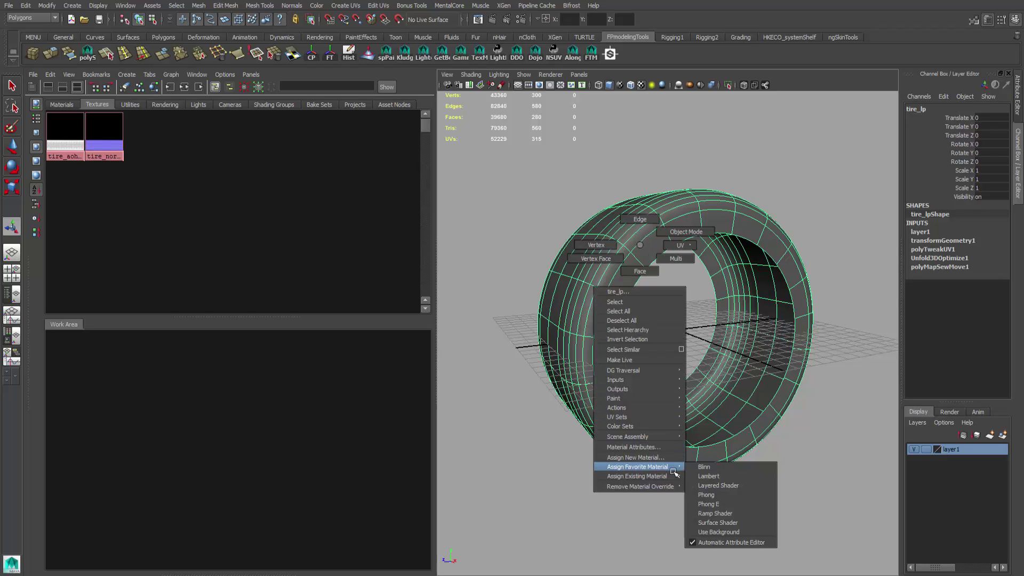
pyautogui.click(704, 467)
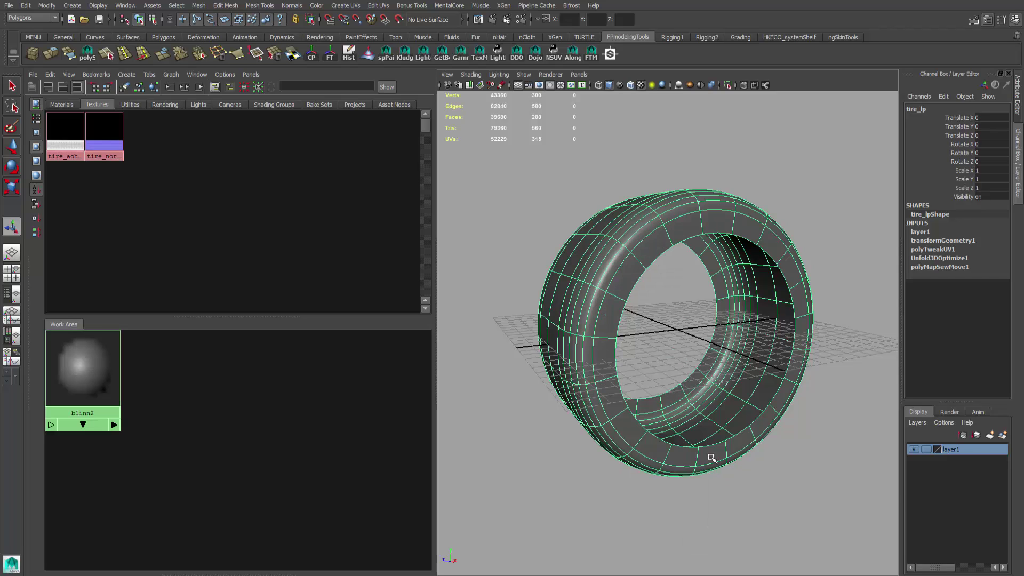
pyautogui.click(1018, 95)
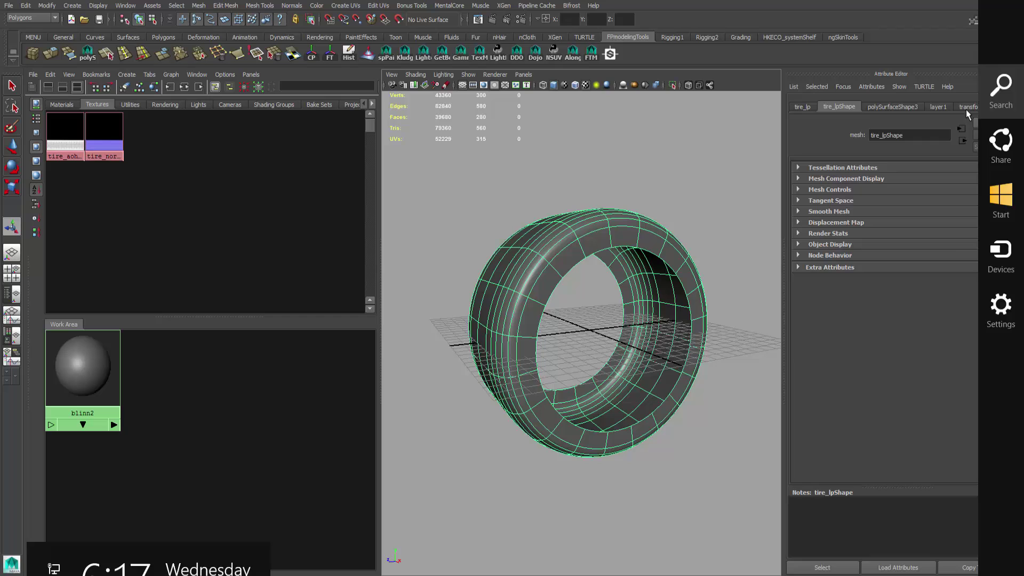
pyautogui.click(1005, 107)
pyautogui.click(1006, 107)
pyautogui.click(1005, 106)
pyautogui.click(1006, 107)
pyautogui.click(1005, 106)
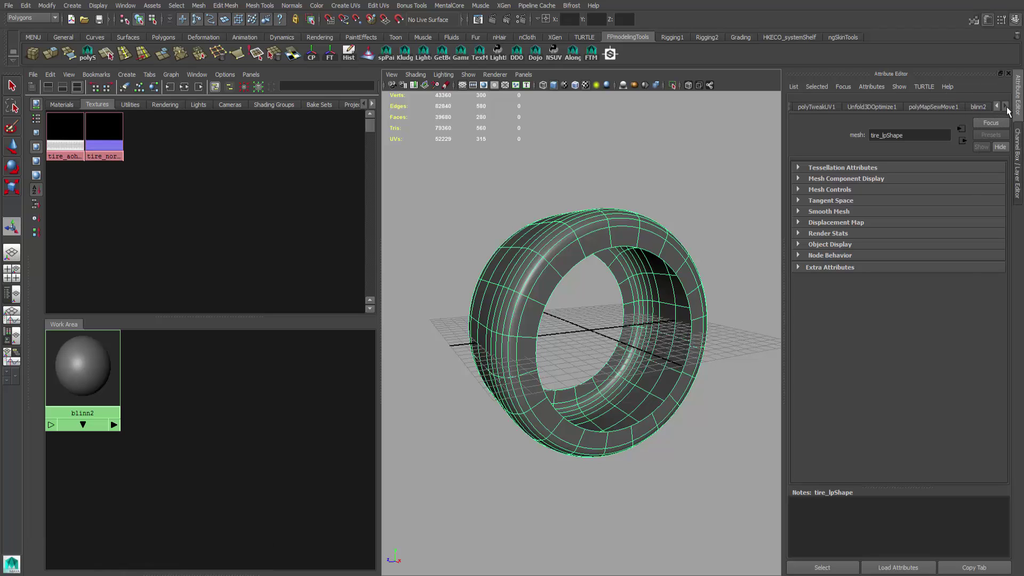
pyautogui.click(981, 107)
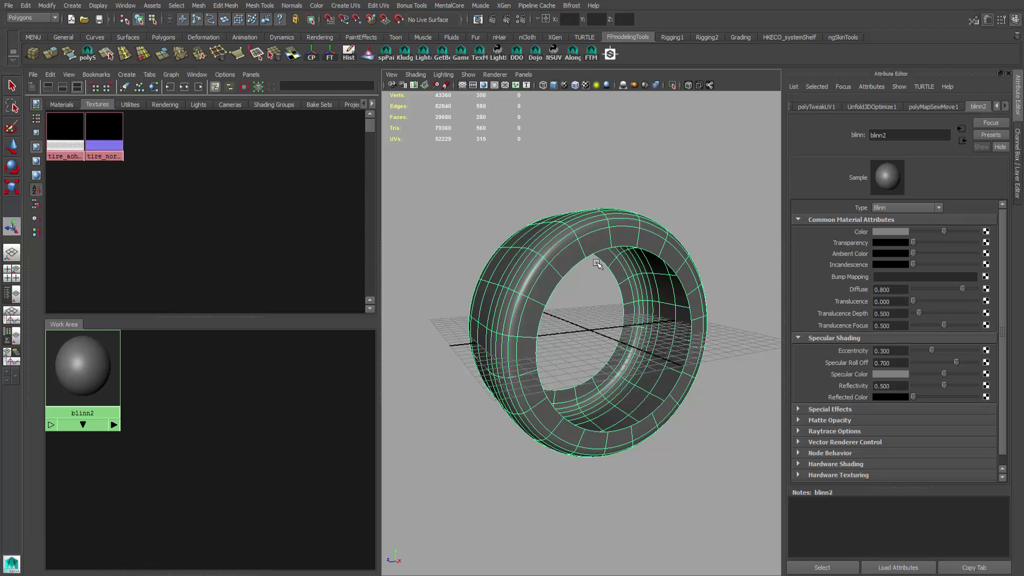
pyautogui.keyDown('alt'); pyautogui.moveTo(596, 262); pyautogui.dragTo(650, 261); pyautogui.keyUp('alt')
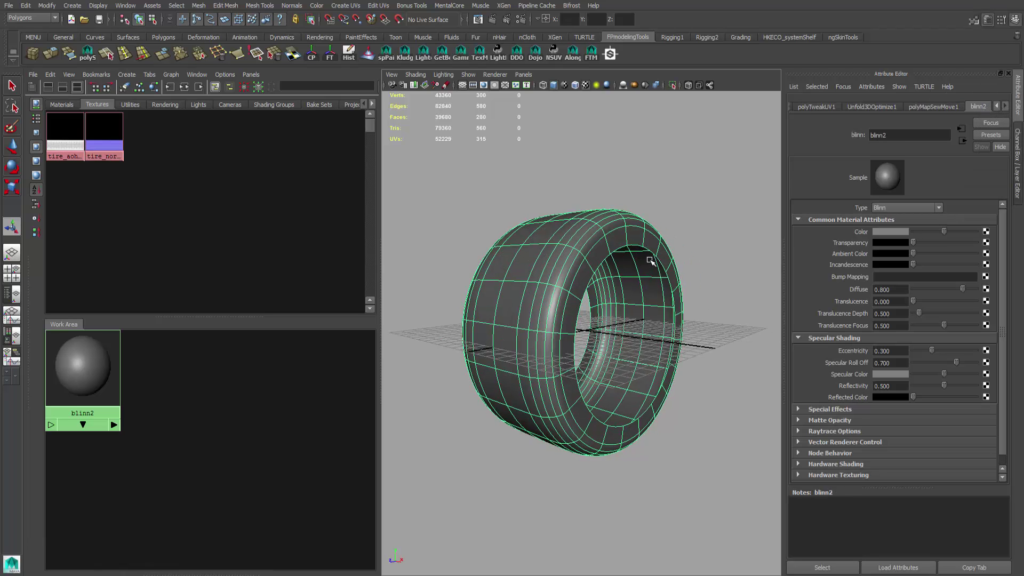
# Delete the tire's construction history and rename the Blinn to tire_shader1.
pyautogui.click(47, 5)
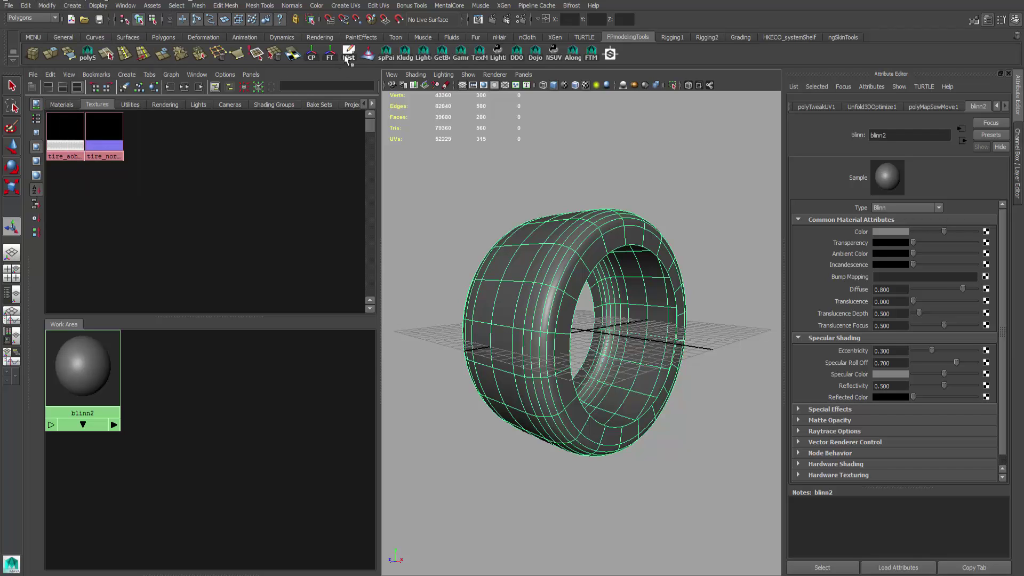
pyautogui.click(346, 56)
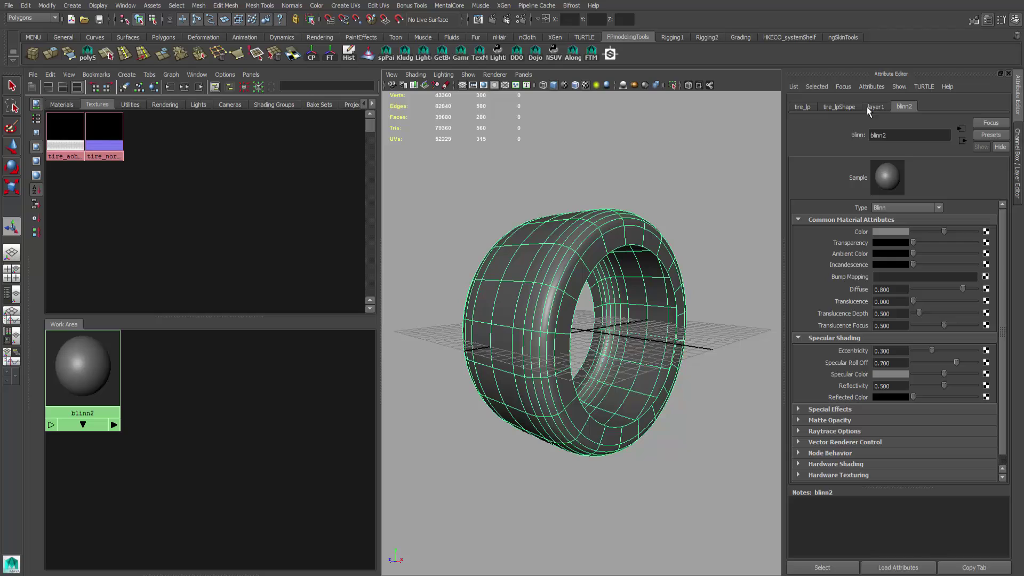
pyautogui.doubleClick(883, 135)
pyautogui.write('tire_shader1')
# Confirm the name tire_shader1 and connect tire_norm to its Bump Mapping slot, then inspect the tread.
pyautogui.press('Return')
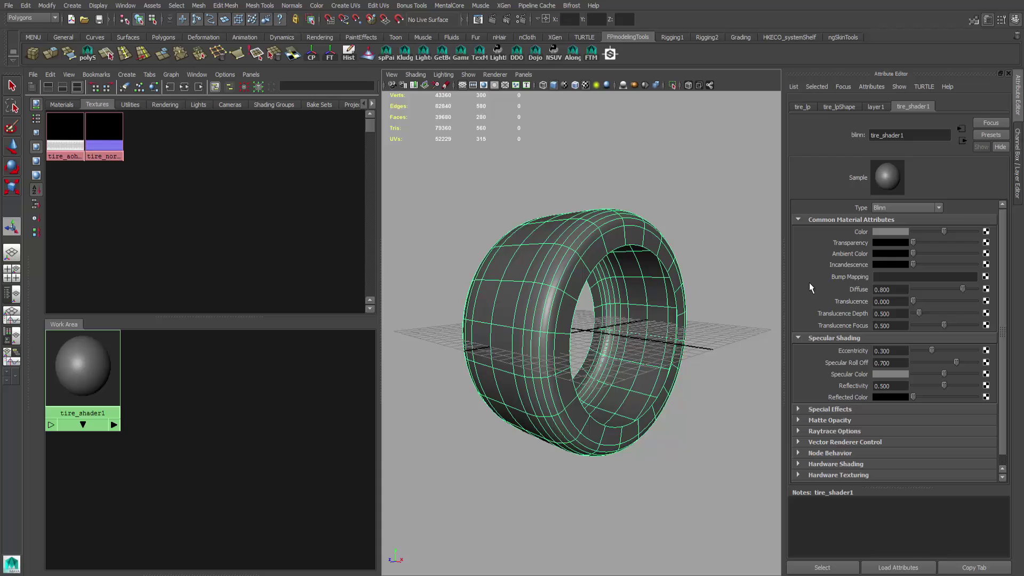
pyautogui.moveTo(110, 144); pyautogui.dragTo(848, 277, button='middle')
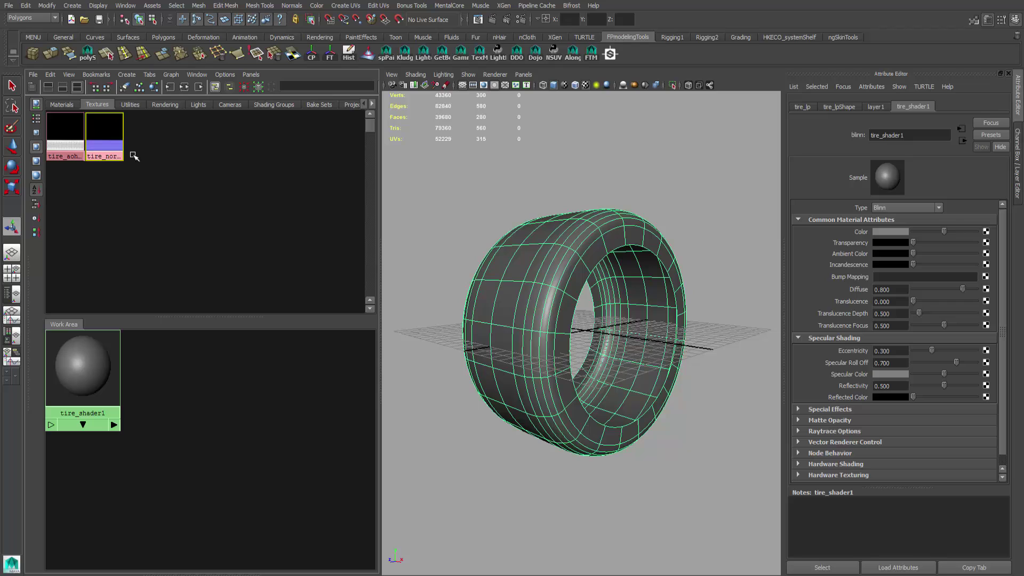
pyautogui.click(99, 138)
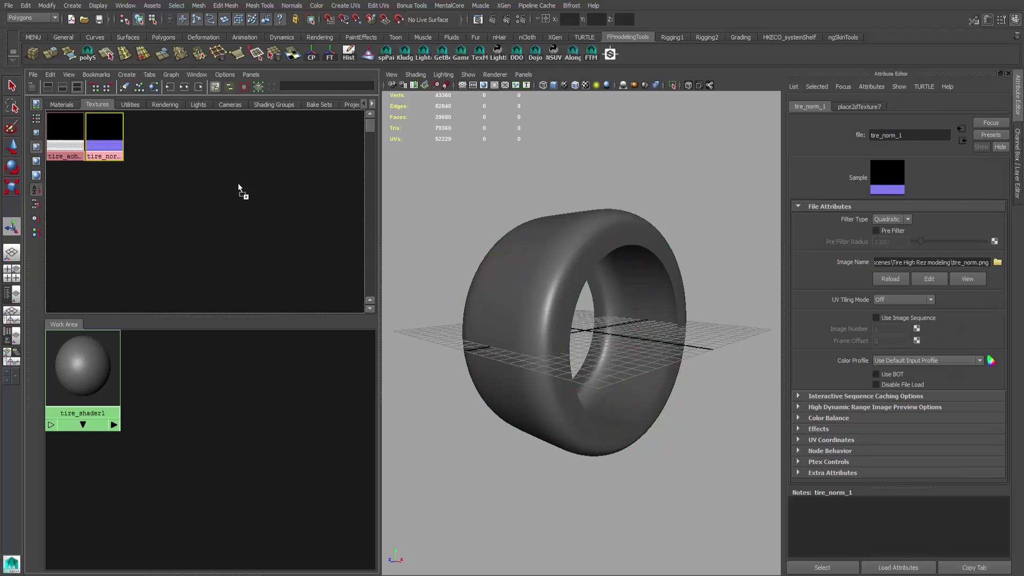
pyautogui.click(614, 243)
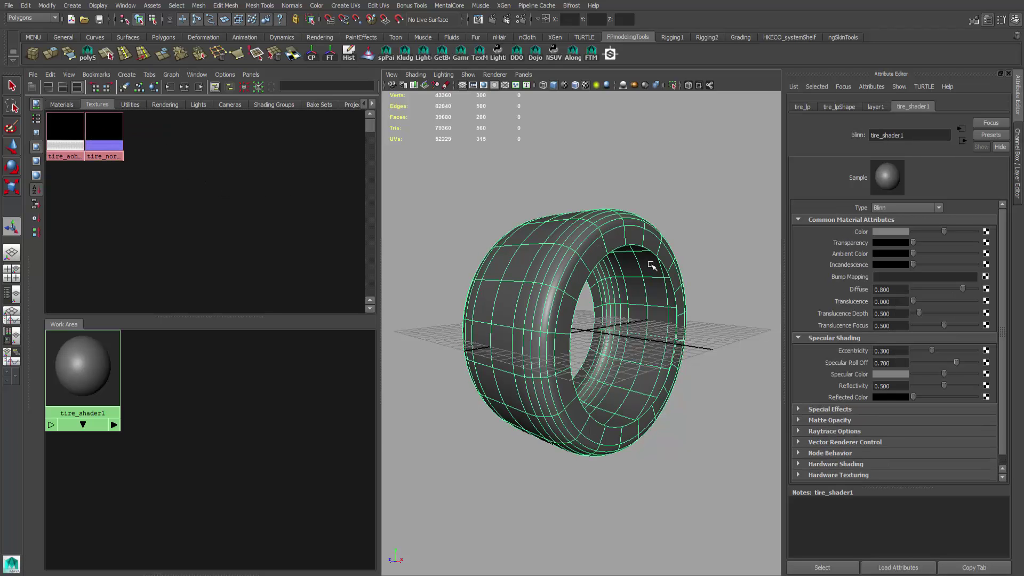
pyautogui.click(112, 143)
pyautogui.moveTo(357, 223); pyautogui.dragTo(512, 268, button='middle')
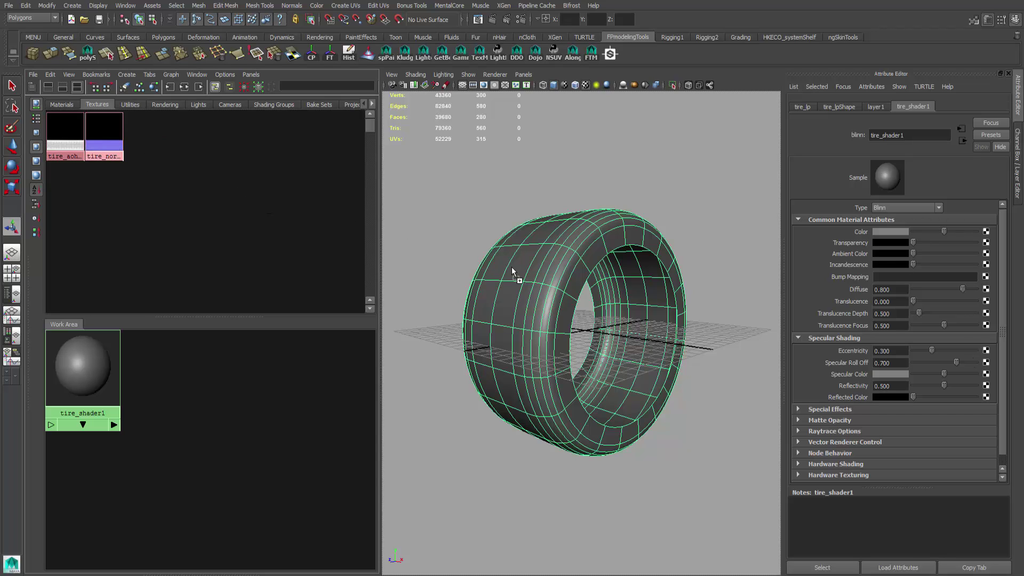
pyautogui.moveTo(848, 280); pyautogui.dragTo(849, 279, button='middle')
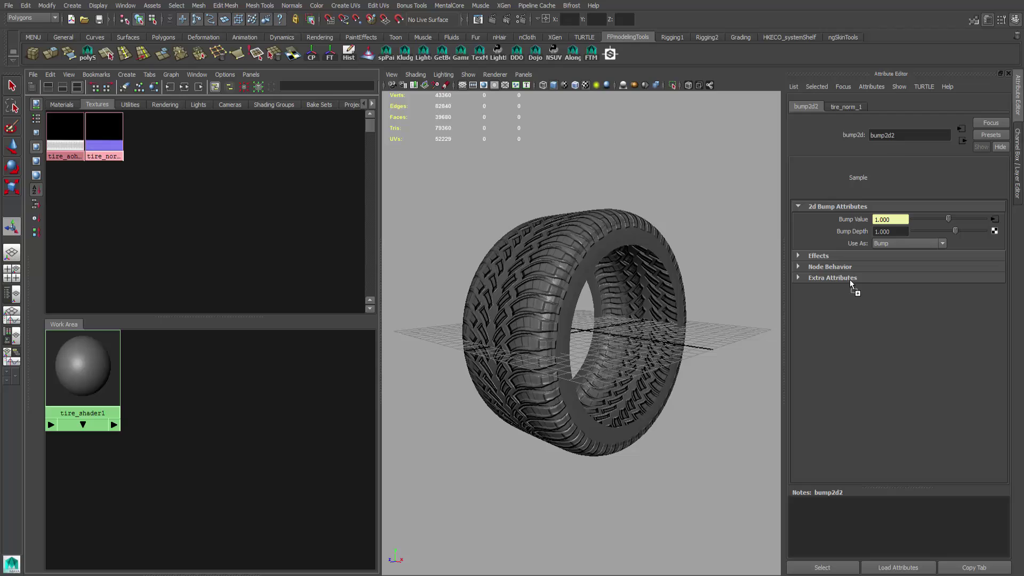
pyautogui.keyDown('alt'); pyautogui.moveTo(515, 272); pyautogui.dragTo(619, 299); pyautogui.keyUp('alt')
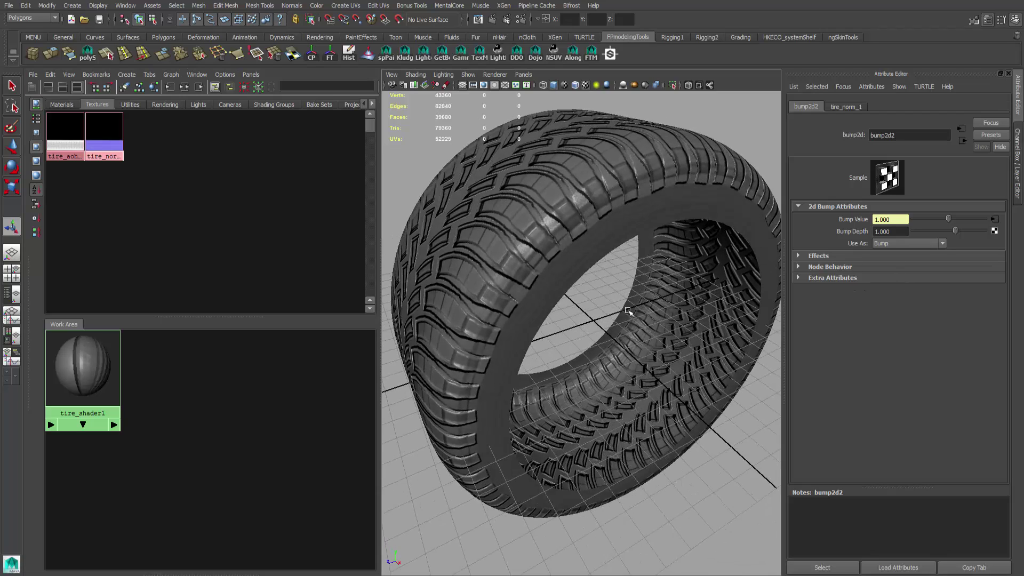
pyautogui.moveTo(619, 299)
pyautogui.keyDown('alt'); pyautogui.mouseDown(button='right')
pyautogui.moveTo(592, 298)
pyautogui.moveTo(619, 305)
pyautogui.mouseUp(button='right'); pyautogui.keyUp('alt')
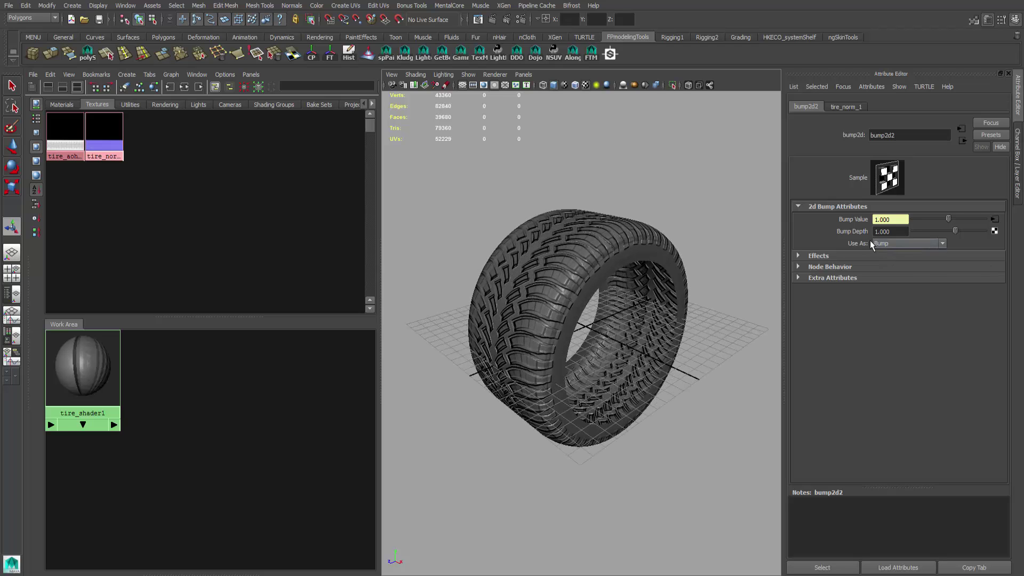
# Set bump2d2's Use As to Tangent Space Normals, then reselect the tire to load tire_shader1.
pyautogui.click(898, 246)
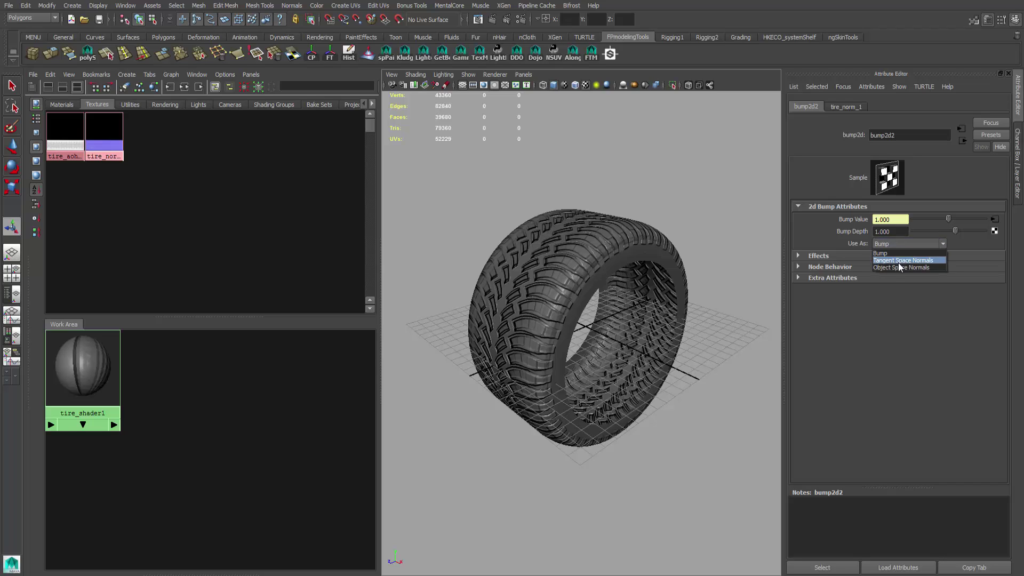
pyautogui.click(901, 261)
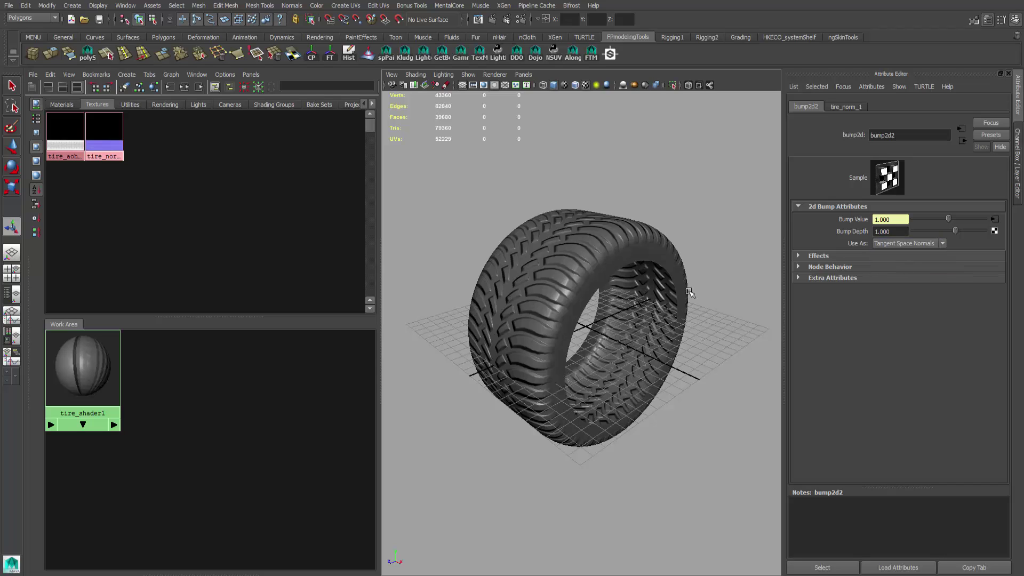
pyautogui.keyDown('alt'); pyautogui.moveTo(539, 273); pyautogui.dragTo(607, 286); pyautogui.keyUp('alt')
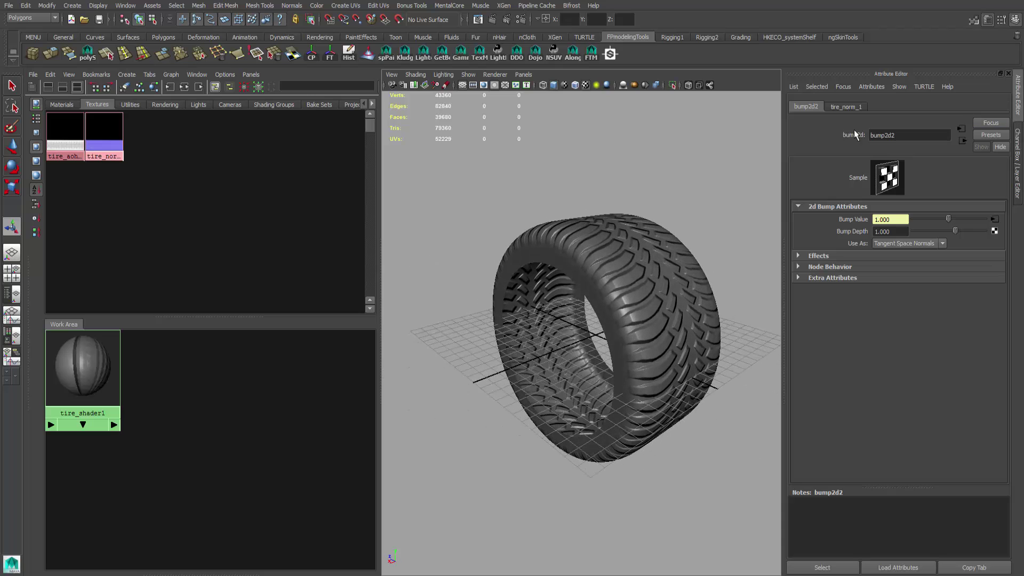
pyautogui.click(645, 258)
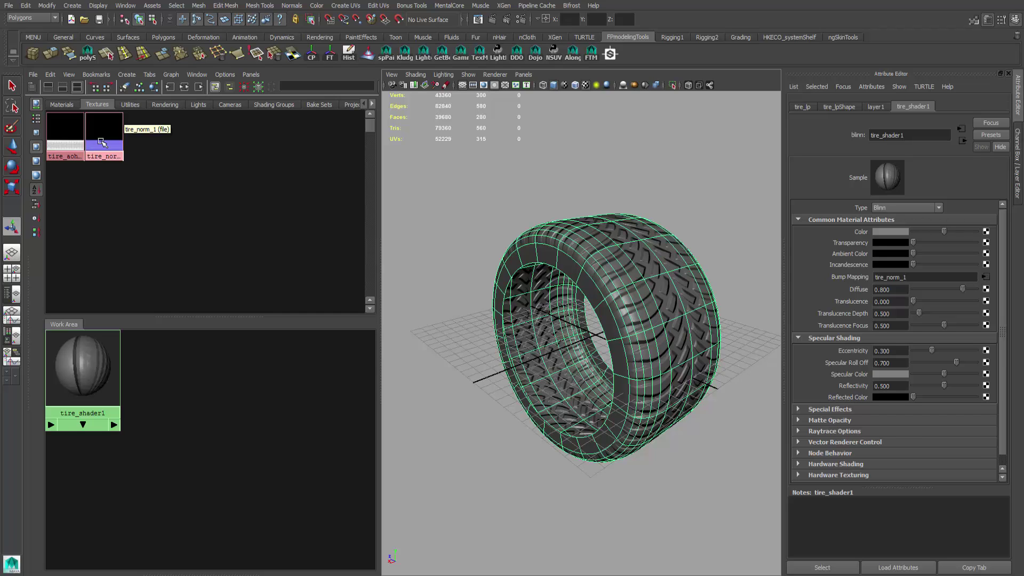
# Connect tire_aohp_1 to tire_shader1's Diffuse and orbit to check the AO shading.
pyautogui.click(66, 142)
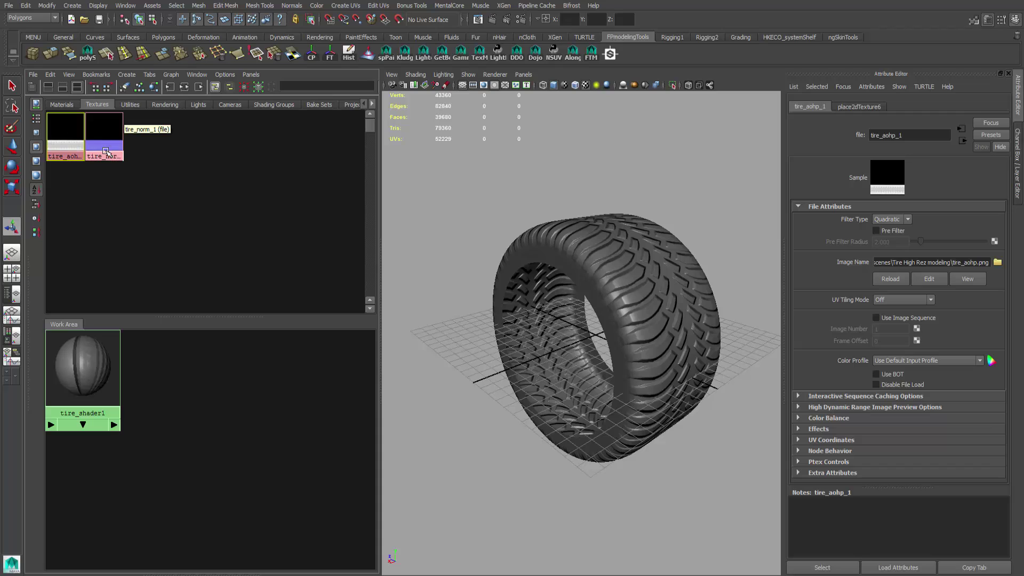
pyautogui.click(694, 278)
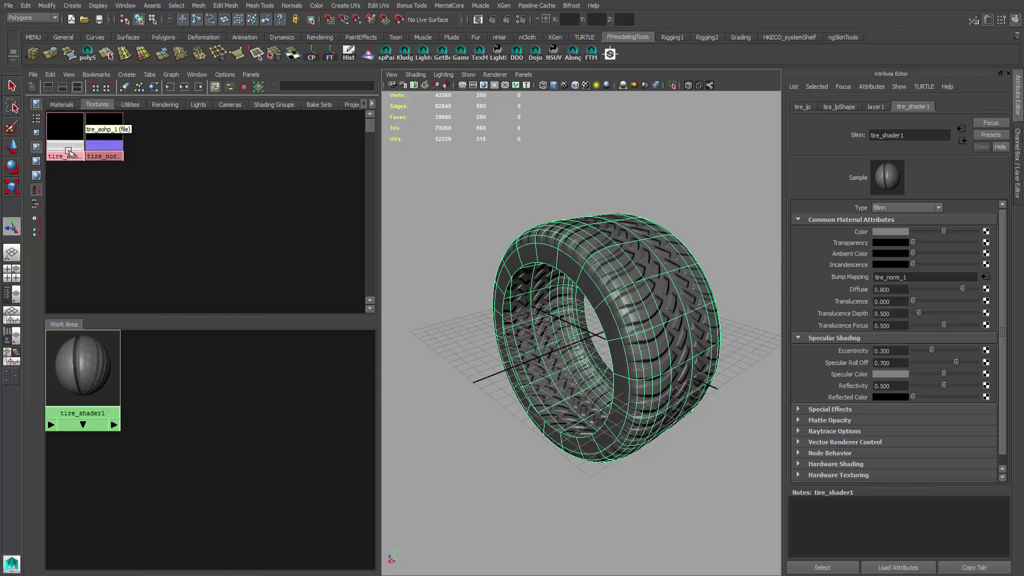
pyautogui.moveTo(67, 142); pyautogui.dragTo(684, 291, button='middle')
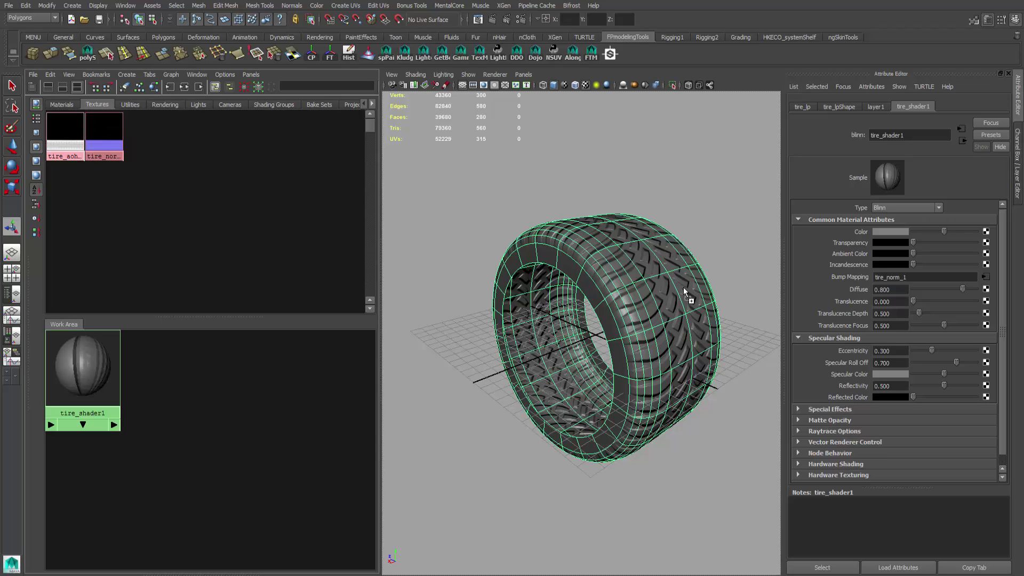
pyautogui.moveTo(828, 301); pyautogui.dragTo(854, 289, button='middle')
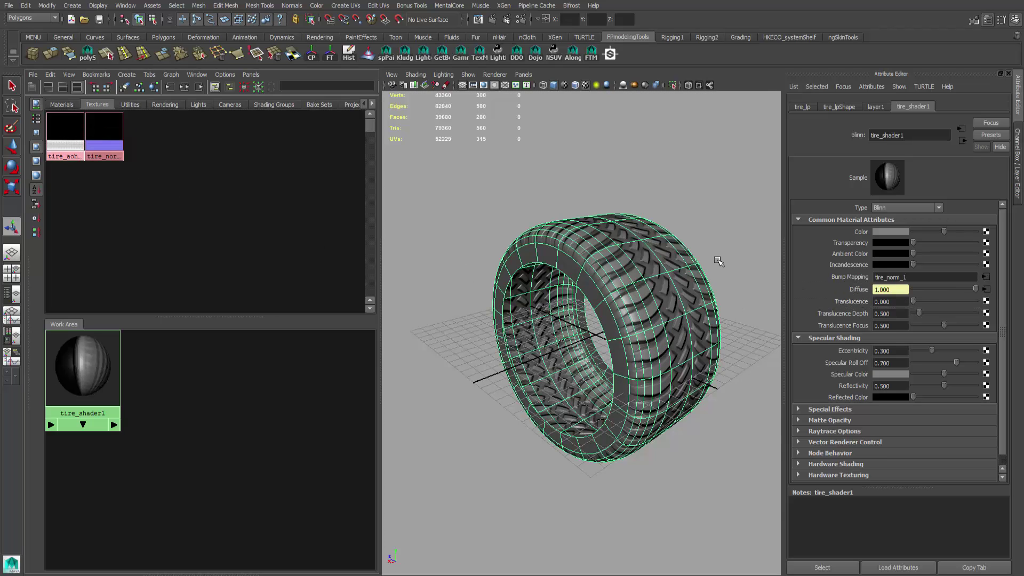
pyautogui.keyDown('alt'); pyautogui.moveTo(695, 268); pyautogui.dragTo(599, 304); pyautogui.keyUp('alt')
pyautogui.click(682, 233)
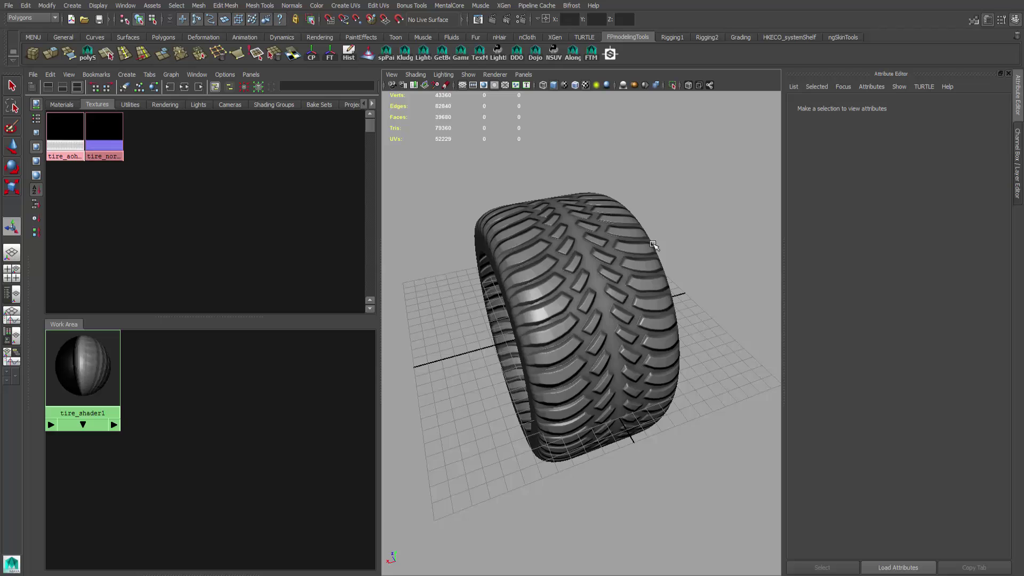
pyautogui.keyDown('alt'); pyautogui.moveTo(655, 246); pyautogui.dragTo(559, 248); pyautogui.keyUp('alt')
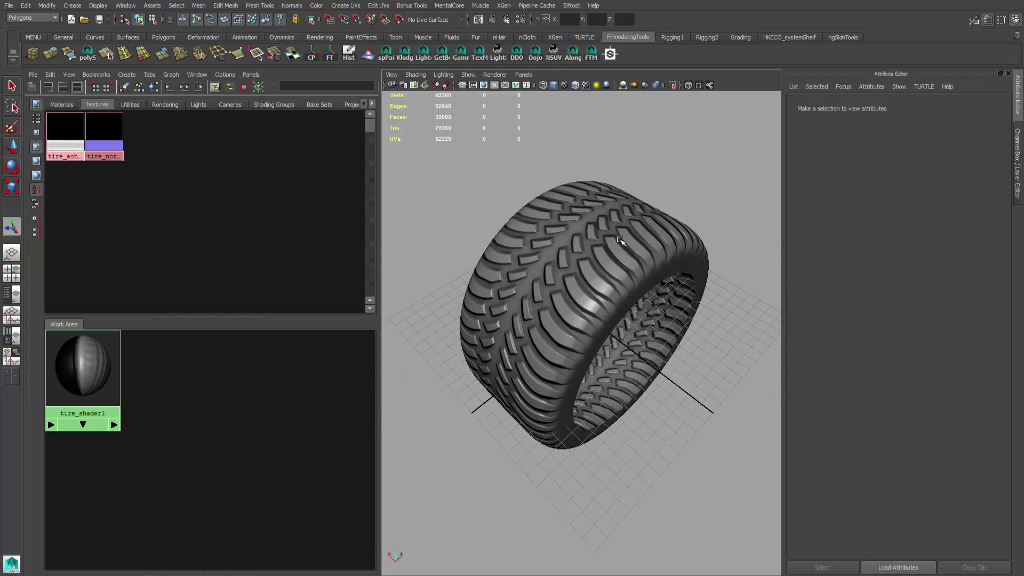
pyautogui.keyDown('alt'); pyautogui.moveTo(622, 240); pyautogui.dragTo(585, 229); pyautogui.keyUp('alt')
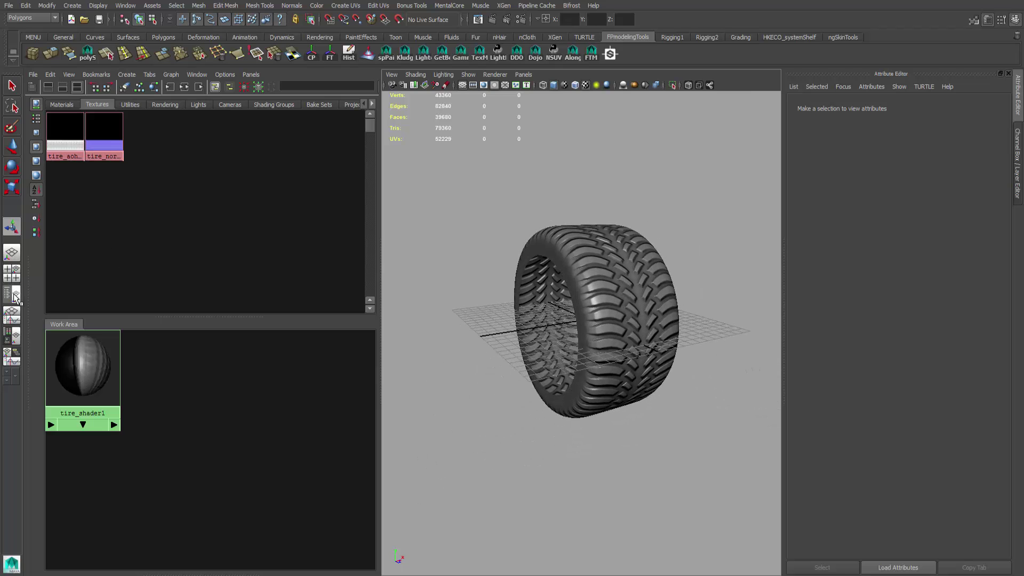
# Switch to the Outliner/Persp layout and select tire_hp in the Outliner.
pyautogui.click(11, 293)
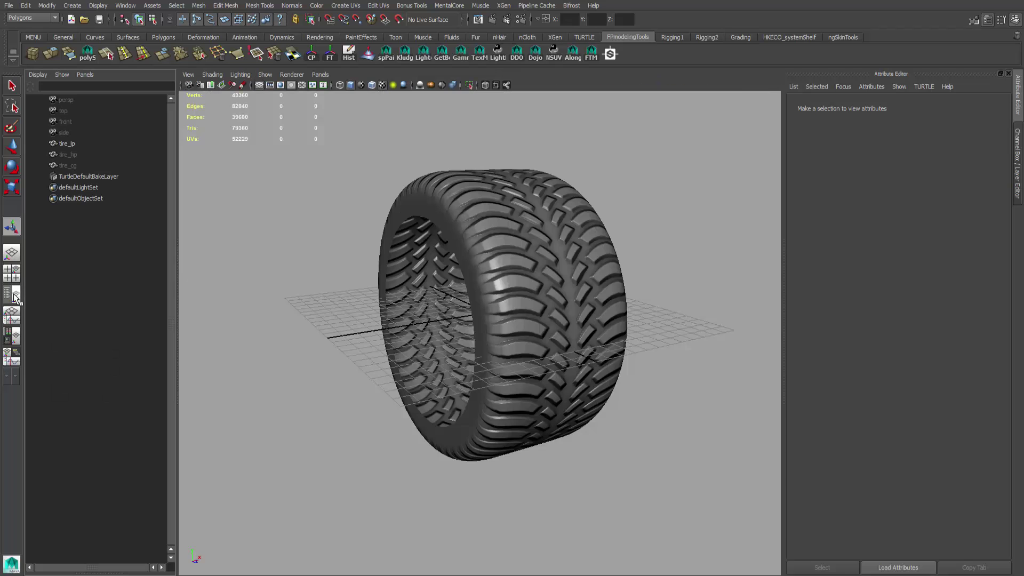
pyautogui.click(67, 155)
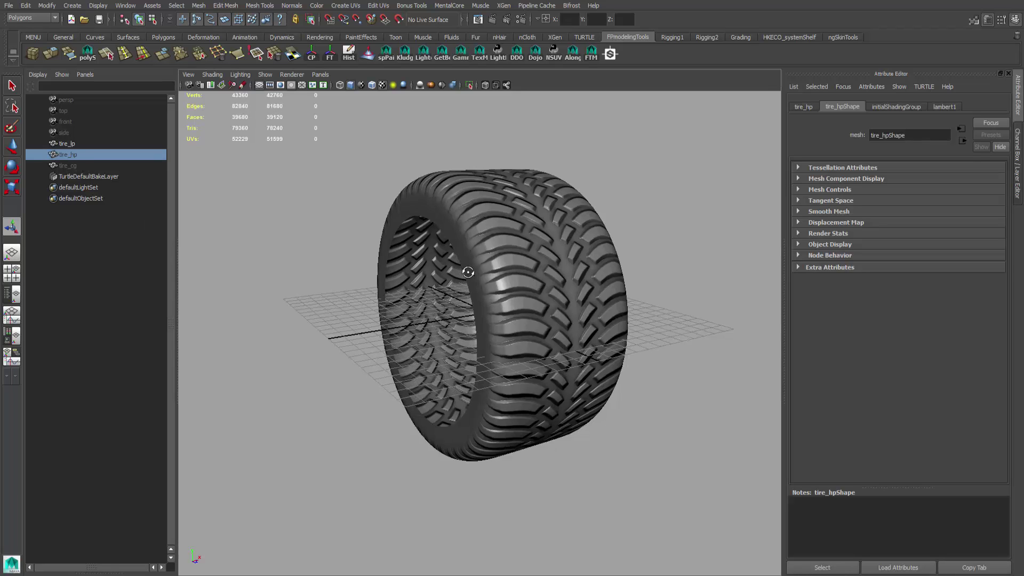
pyautogui.keyDown('alt'); pyautogui.moveTo(469, 273); pyautogui.dragTo(506, 283); pyautogui.keyUp('alt')
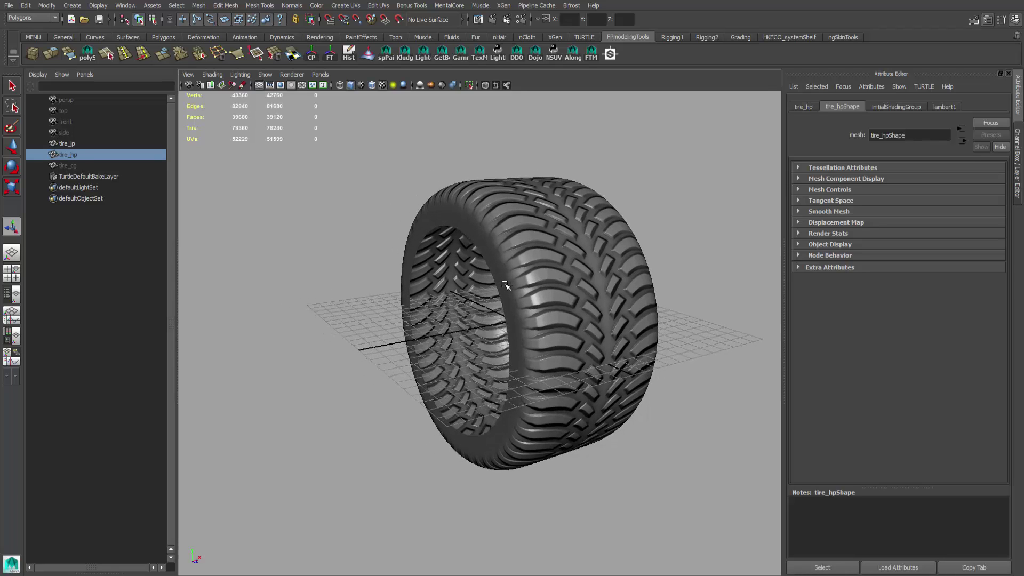
pyautogui.click(77, 164)
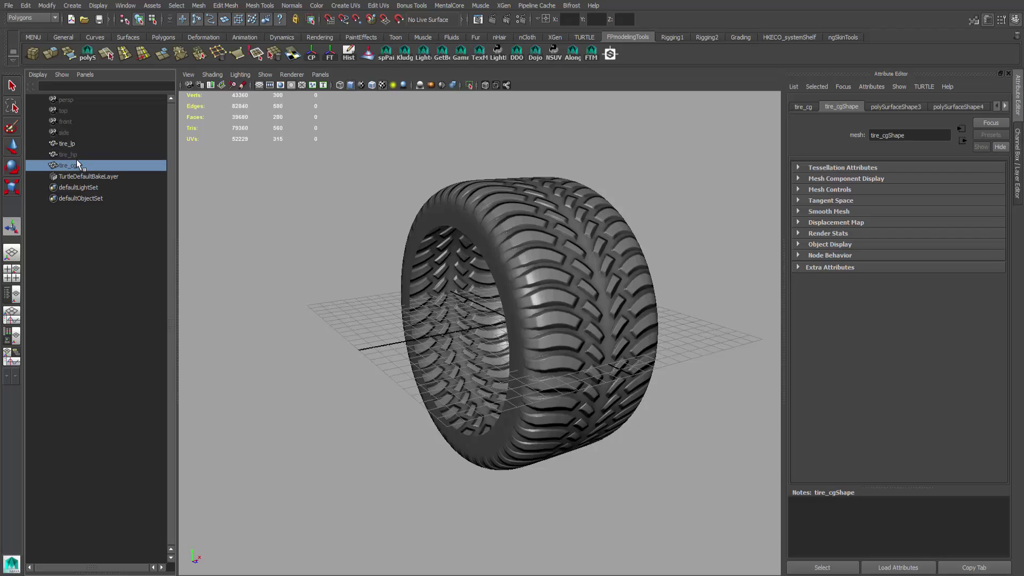
pyautogui.click(78, 155)
pyautogui.click(77, 166)
pyautogui.click(78, 154)
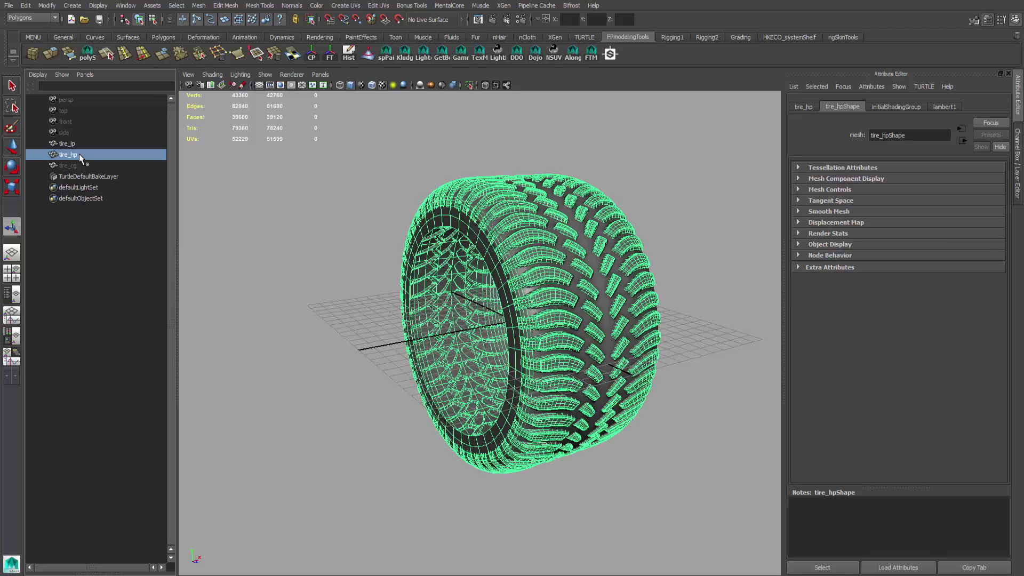
pyautogui.scroll(-4, 492, 311)
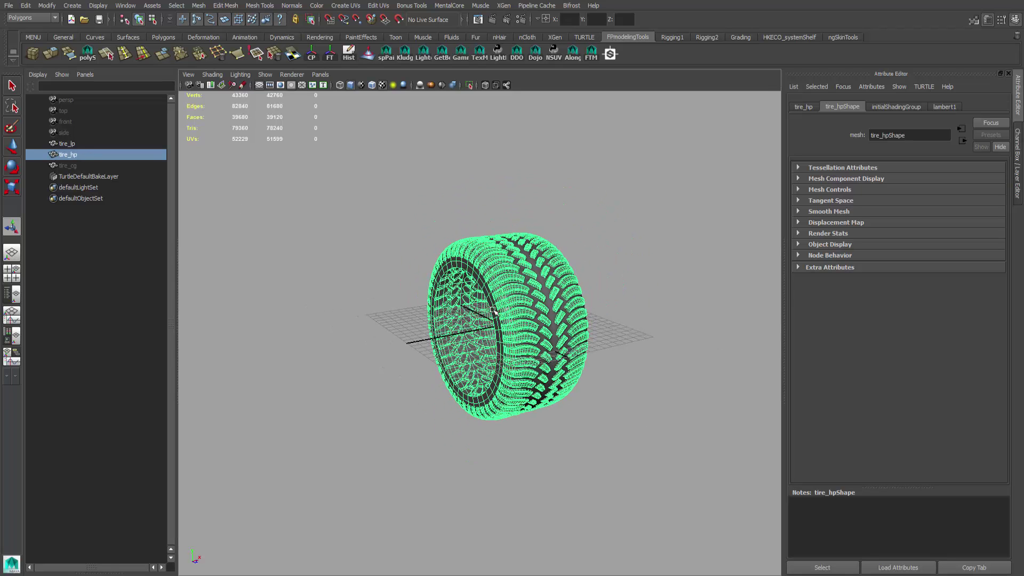
# Move tire_hp left along X beside the low-poly tire and view both tires.
pyautogui.press('w')
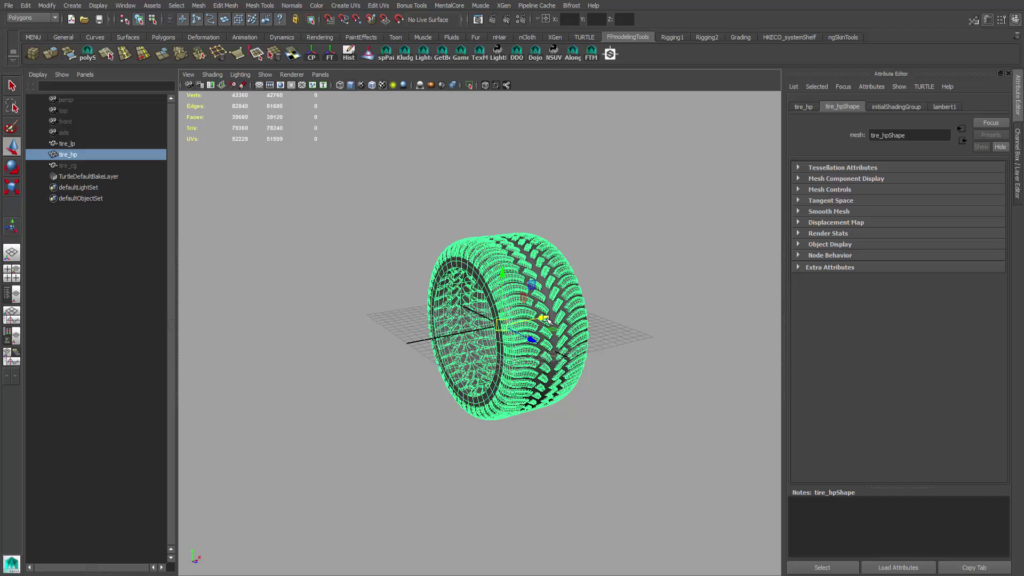
pyautogui.moveTo(552, 323); pyautogui.dragTo(414, 355)
pyautogui.keyDown('alt'); pyautogui.moveTo(552, 336); pyautogui.dragTo(389, 183); pyautogui.keyUp('alt')
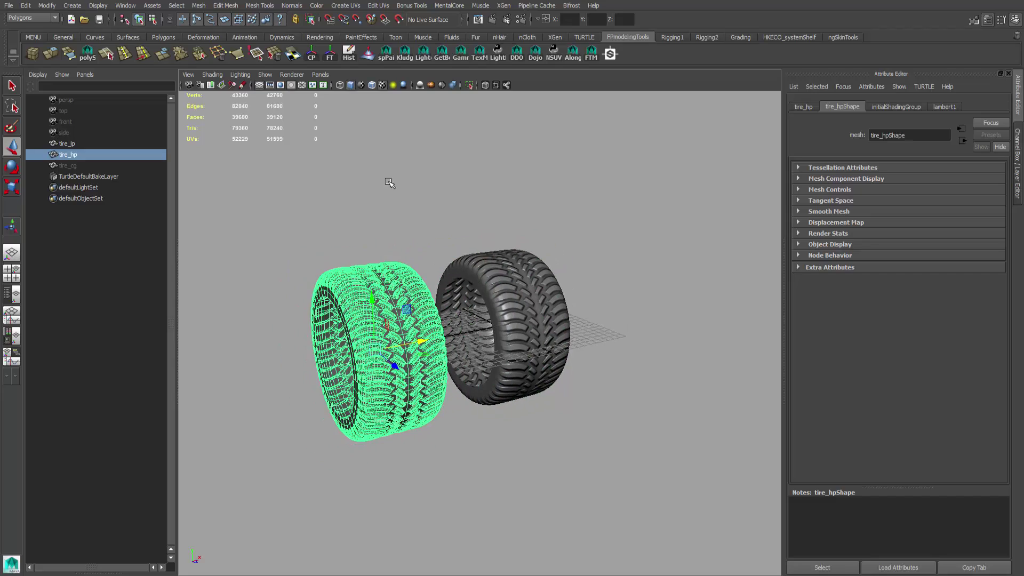
pyautogui.click(389, 183)
pyautogui.keyDown('alt'); pyautogui.moveTo(606, 282); pyautogui.dragTo(402, 285); pyautogui.keyUp('alt')
pyautogui.keyDown('alt'); pyautogui.moveTo(402, 284); pyautogui.dragTo(477, 286, button='middle'); pyautogui.keyUp('alt')
pyautogui.keyDown('alt'); pyautogui.moveTo(478, 286); pyautogui.dragTo(543, 297); pyautogui.keyUp('alt')
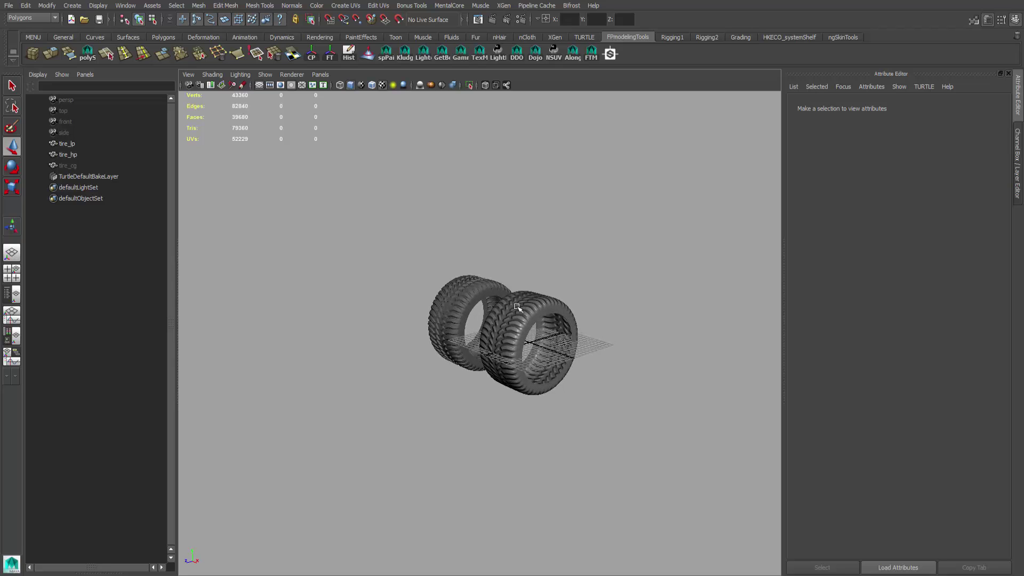
pyautogui.click(464, 302)
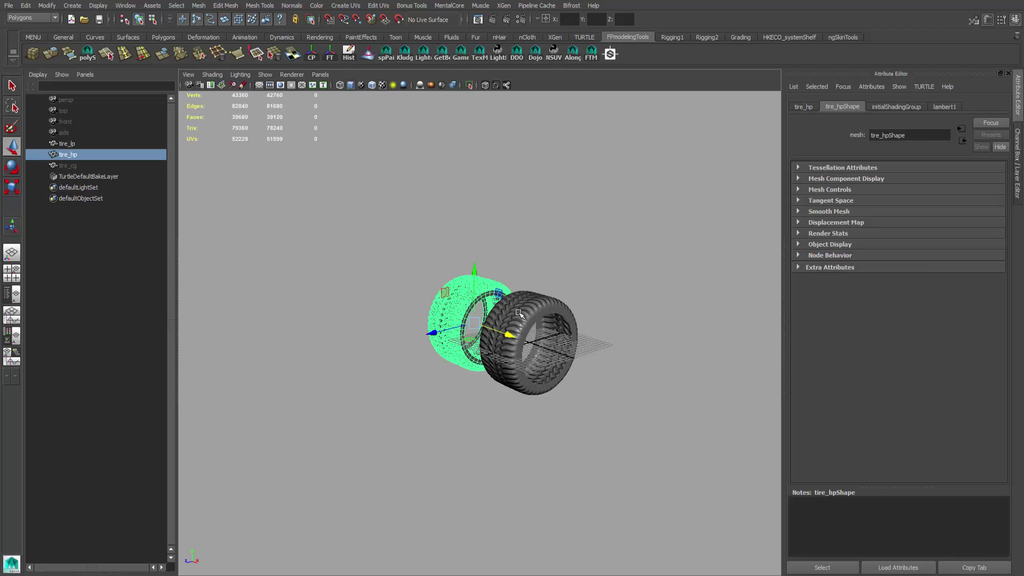
pyautogui.click(578, 343)
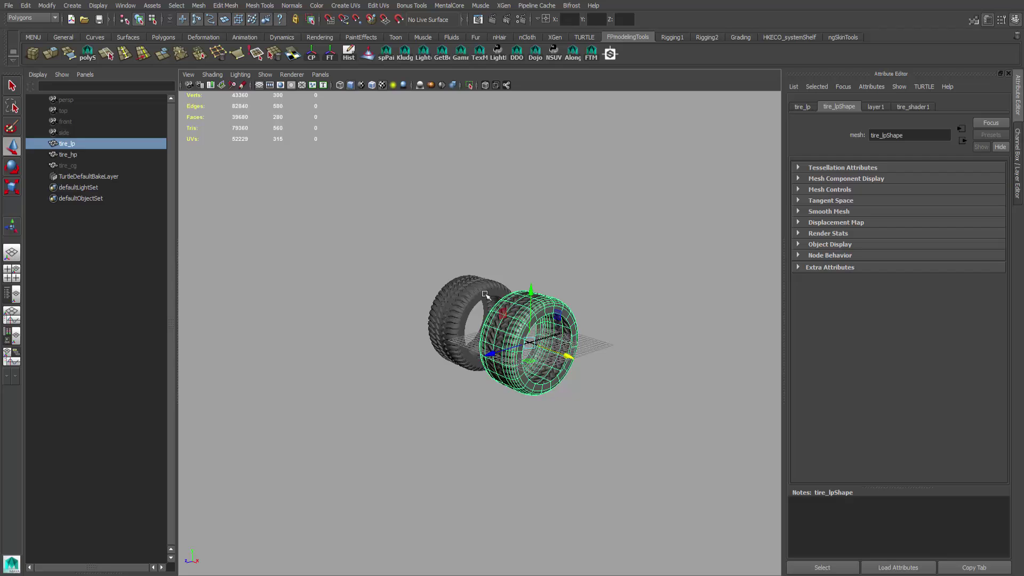
pyautogui.click(465, 295)
pyautogui.click(569, 367)
pyautogui.keyDown('alt'); pyautogui.moveTo(498, 342); pyautogui.dragTo(534, 346); pyautogui.keyUp('alt')
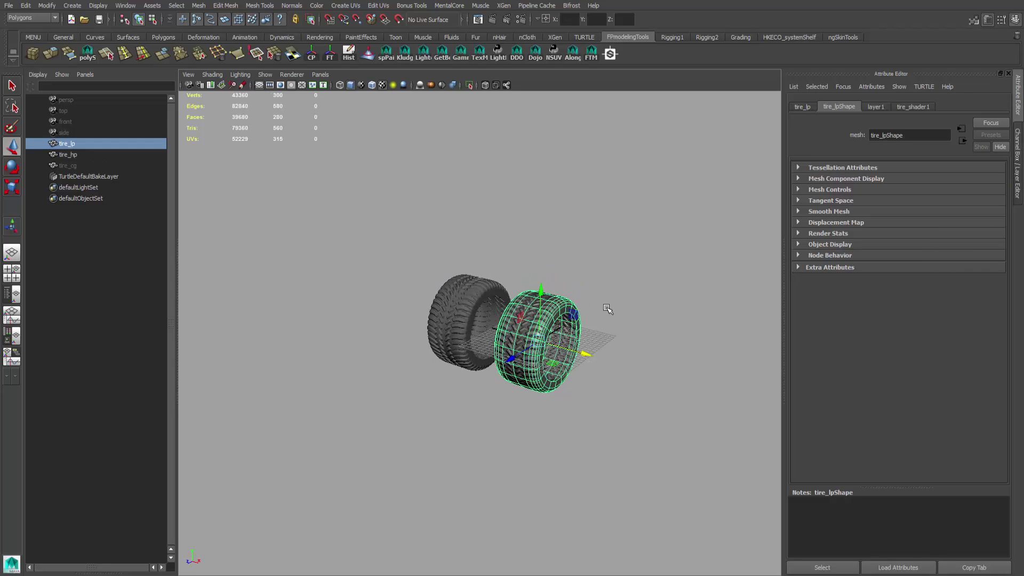
pyautogui.keyDown('alt'); pyautogui.moveTo(598, 327); pyautogui.dragTo(600, 346); pyautogui.keyUp('alt')
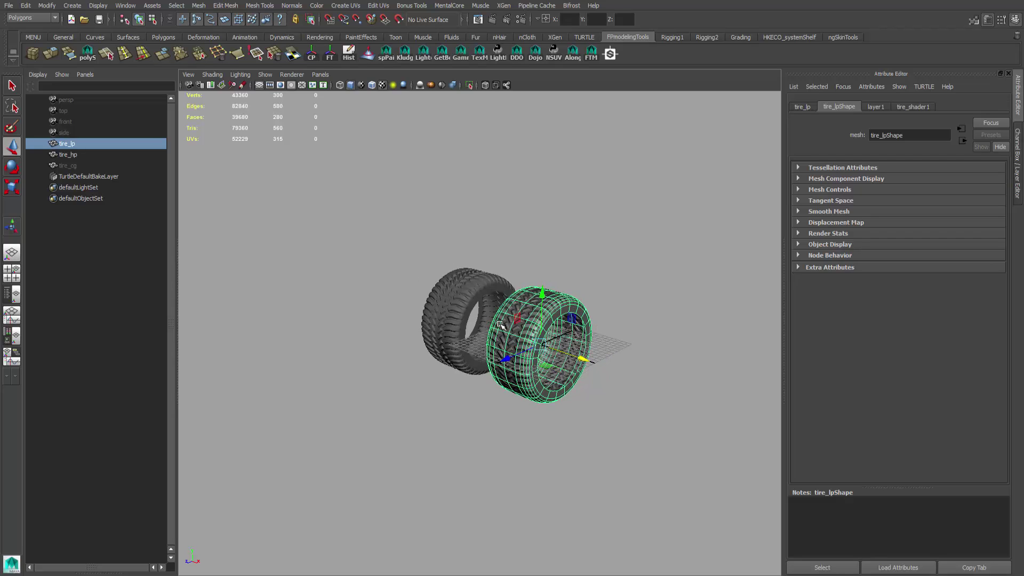